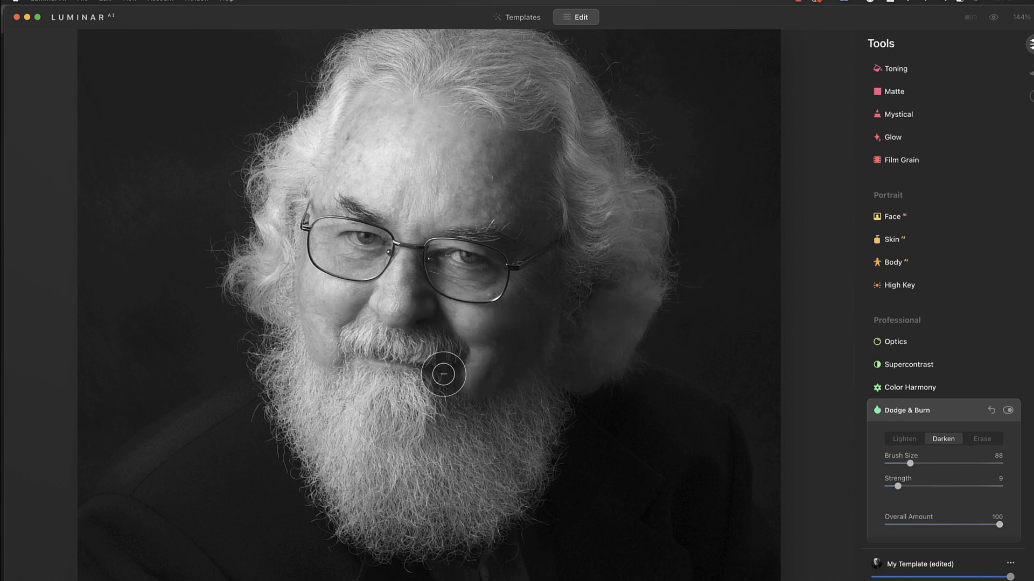
Step: Shrink the Darken brush to size 10 for burning the fine details around the eye behind the left lens
{"action": "key", "text": "bracketleft"}
{"action": "key", "text": "bracketleft"}
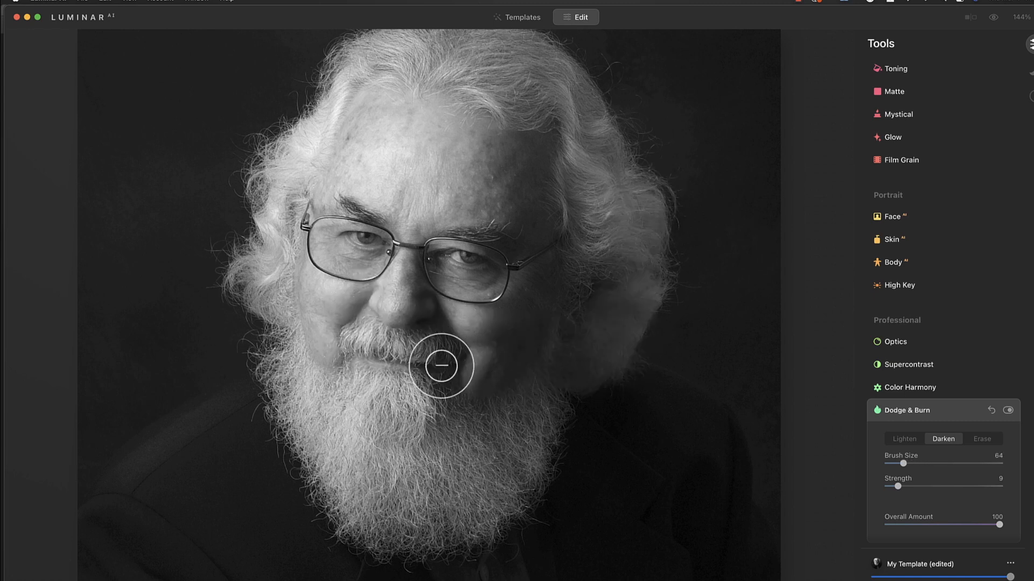
{"action": "key", "text": "bracketleft"}
{"action": "key", "text": "bracketleft"}
{"action": "key", "text": "bracketleft"}
{"action": "key", "text": "bracketleft"}
{"action": "key", "text": "bracketleft"}
{"action": "key", "text": "bracketleft"}
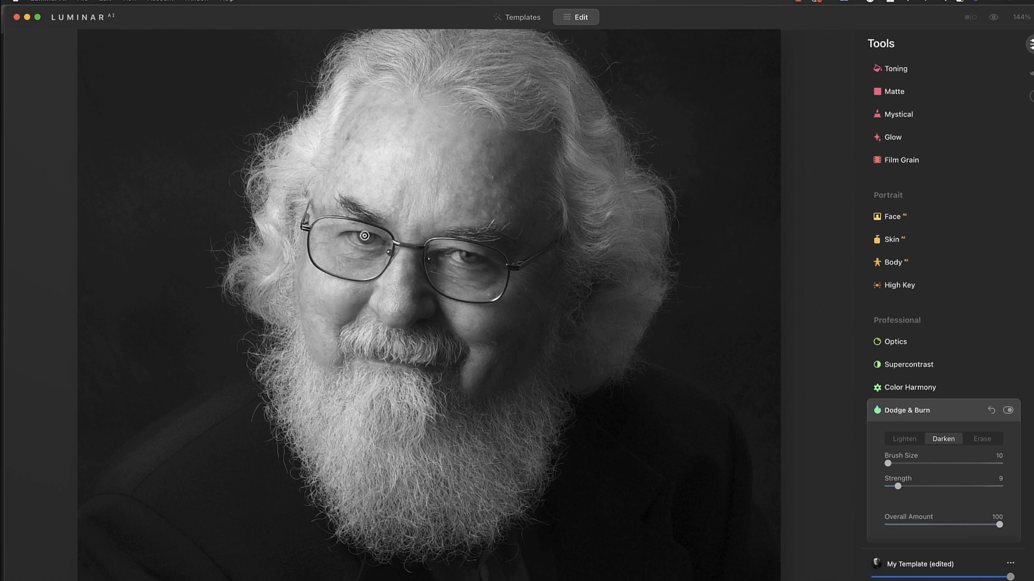
Step: Darken the eyebrow above the right lens with a size 22 brush
{"action": "key", "text": "bracketright"}
{"action": "key", "text": "bracketright"}
{"action": "key", "text": "bracketright"}
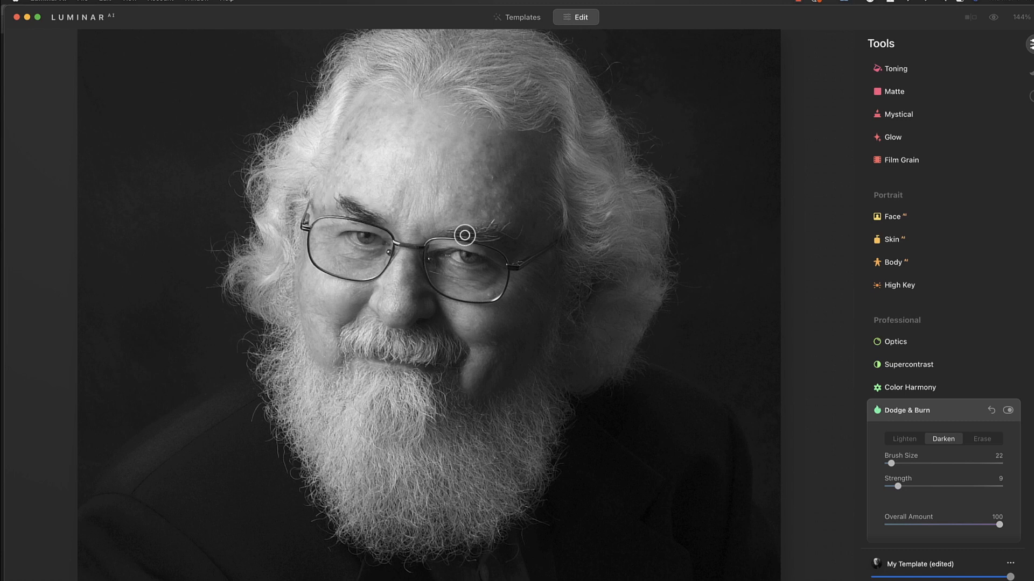
Step: Enlarge the Darken brush to size 82 and brush from the forehead up into the hair
{"action": "key", "text": "bracketright"}
{"action": "key", "text": "bracketright"}
{"action": "key", "text": "bracketright"}
{"action": "key", "text": "bracketright"}
{"action": "key", "text": "bracketright"}
{"action": "key", "text": "bracketright"}
{"action": "key", "text": "bracketright"}
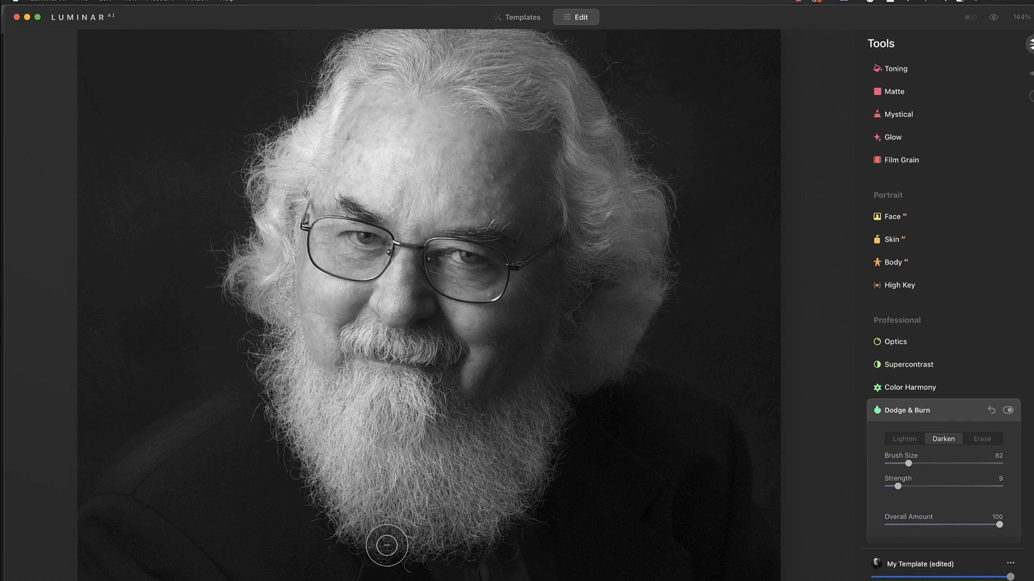
{"action": "mouse_move", "coordinate": [372, 143]}
{"action": "left_mouse_down"}
{"action": "mouse_move", "coordinate": [396, 101]}
{"action": "mouse_move", "coordinate": [364, 119]}
{"action": "mouse_move", "coordinate": [434, 97]}
{"action": "left_mouse_up"}
Step: Reduce the Darken brush to size 10 at strength 5 for the shadow at the corner of the mouth
{"action": "key", "text": "bracketleft"}
{"action": "key", "text": "bracketleft"}
{"action": "key", "text": "bracketleft"}
{"action": "key", "text": "bracketleft"}
{"action": "key", "text": "bracketleft"}
{"action": "key", "text": "bracketleft"}
{"action": "key", "text": "bracketleft"}
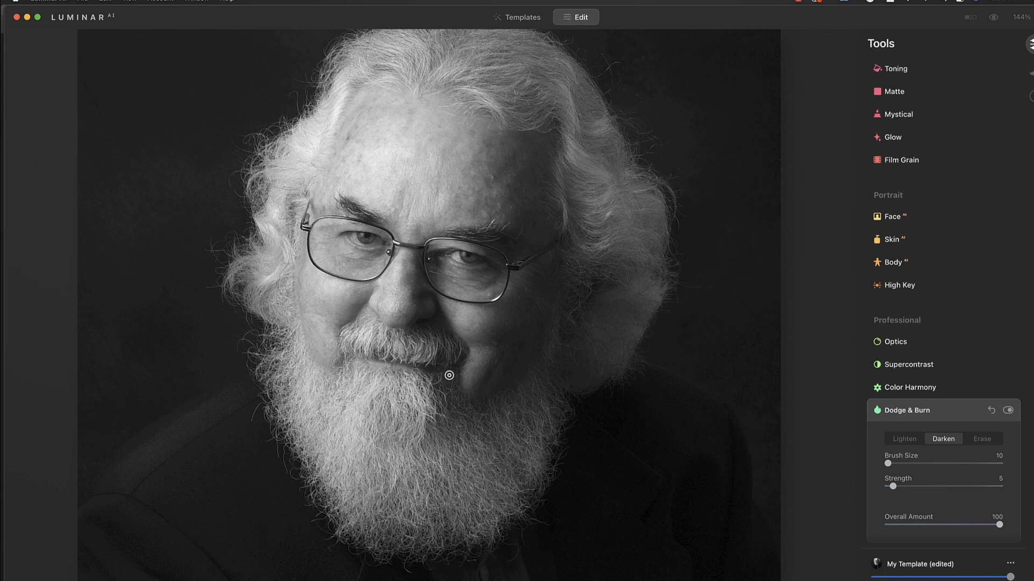
Step: Switch the Dodge & Burn brush to Erase at size 28
{"action": "left_click", "coordinate": [983, 439]}
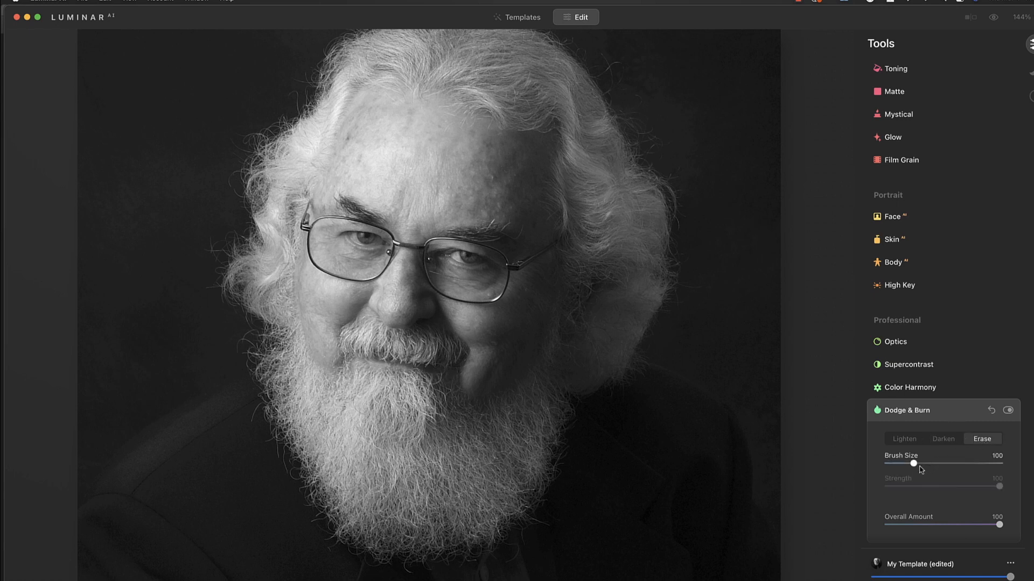
{"action": "scroll", "coordinate": [401, 393], "scroll_direction": "down", "scroll_amount": 5}
{"action": "scroll", "coordinate": [428, 384], "scroll_direction": "down", "scroll_amount": 5}
{"action": "scroll", "coordinate": [341, 423], "scroll_direction": "down", "scroll_amount": 5}
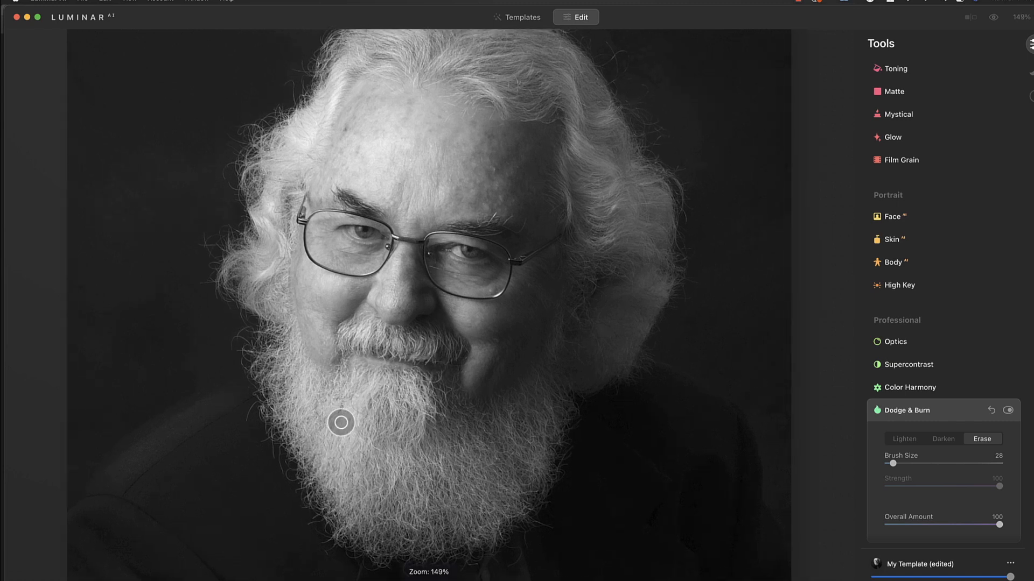
Step: Return to Darken at strength 10 and burn the backdrop left of the head with a size 58 brush
{"action": "scroll", "coordinate": [341, 423], "scroll_direction": "down", "scroll_amount": 1}
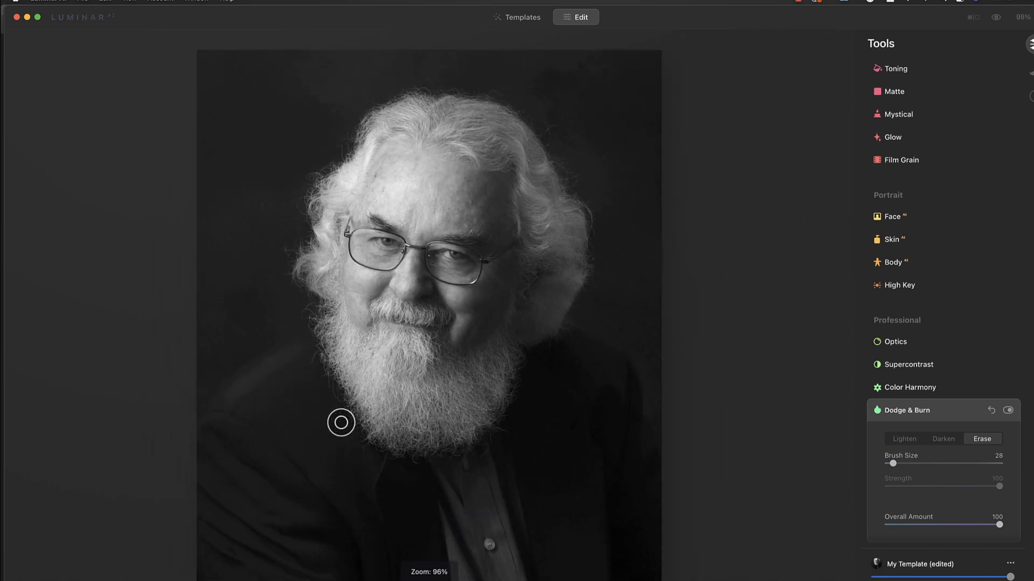
{"action": "scroll", "coordinate": [476, 416], "scroll_direction": "down", "scroll_amount": 2}
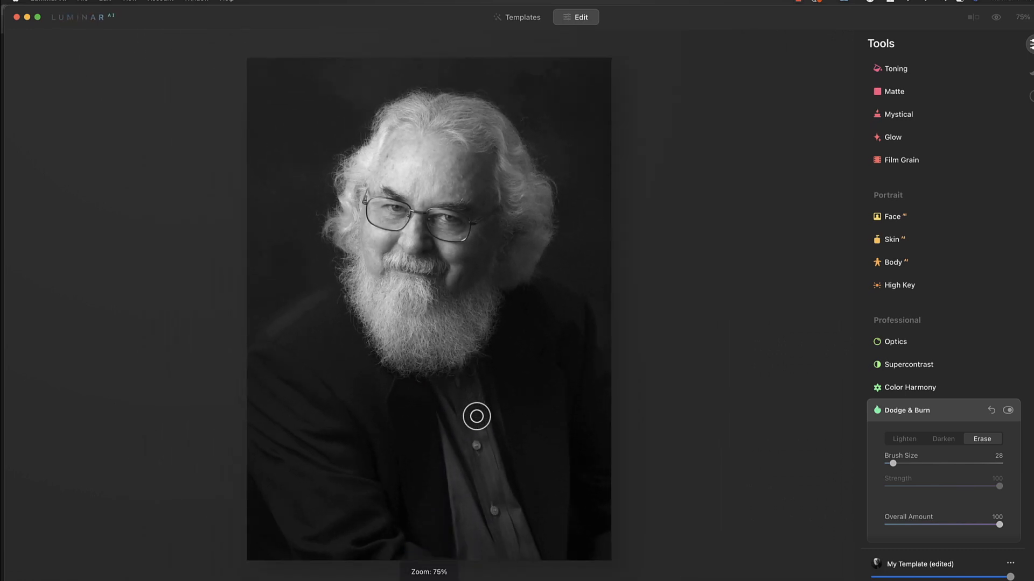
{"action": "left_click", "coordinate": [935, 441]}
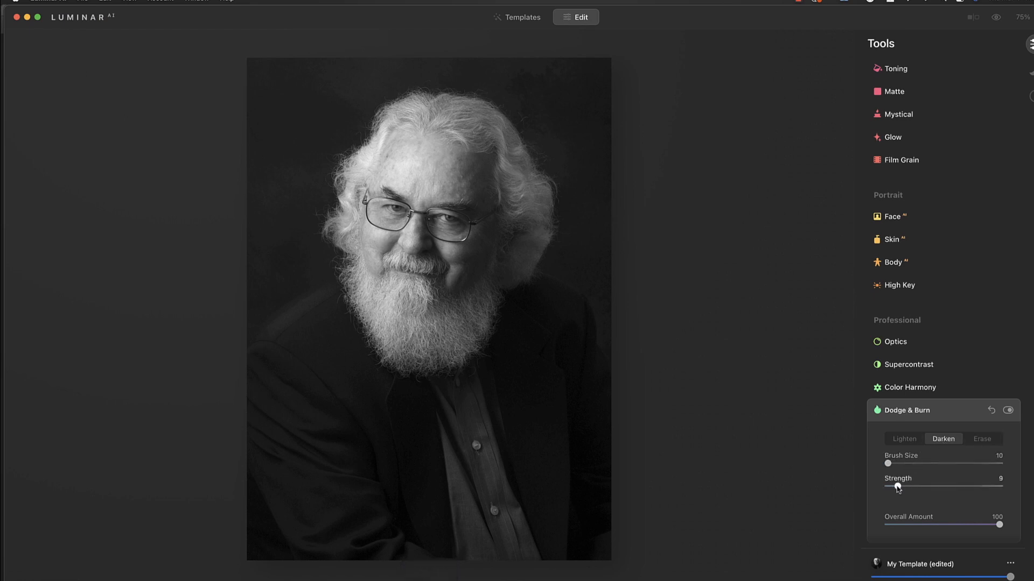
{"action": "key", "text": "bracketright"}
{"action": "key", "text": "bracketright"}
{"action": "key", "text": "bracketright"}
{"action": "key", "text": "bracketright"}
{"action": "key", "text": "bracketright"}
{"action": "key", "text": "bracketright"}
{"action": "key", "text": "bracketright"}
{"action": "key", "text": "bracketright"}
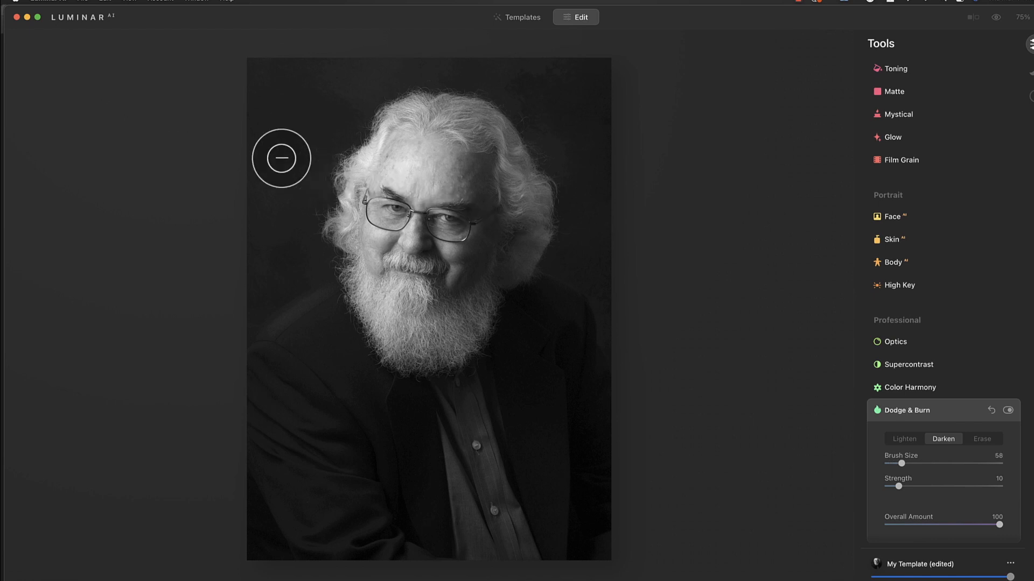
Step: Darken the backdrop's left edge with a size 130 brush and the shirt front with a size 154 brush
{"action": "key", "text": "bracketright"}
{"action": "key", "text": "bracketright"}
{"action": "key", "text": "bracketright"}
{"action": "key", "text": "bracketright"}
{"action": "key", "text": "bracketright"}
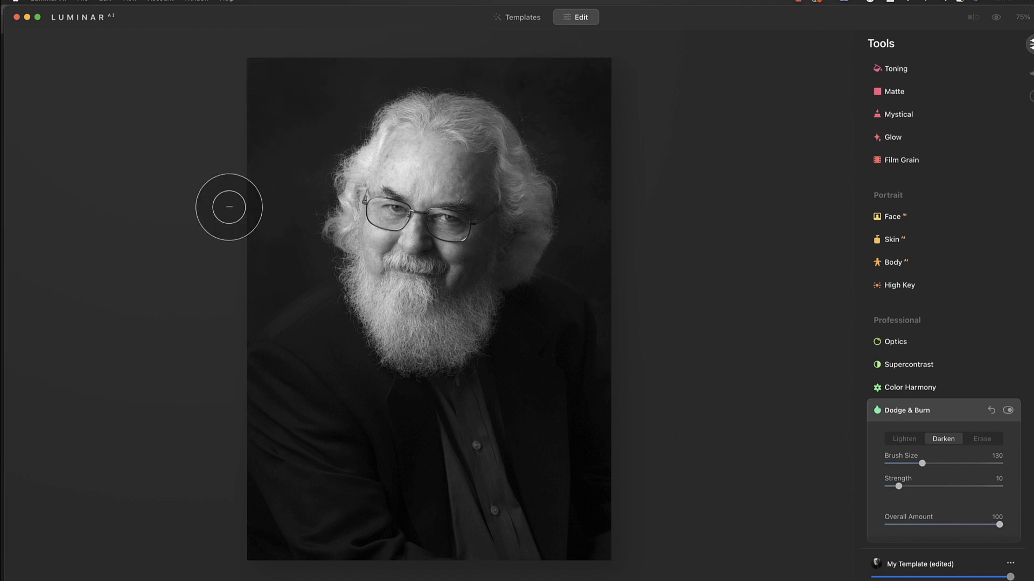
{"action": "key", "text": "bracketright"}
{"action": "key", "text": "bracketright"}
{"action": "key", "text": "bracketright"}
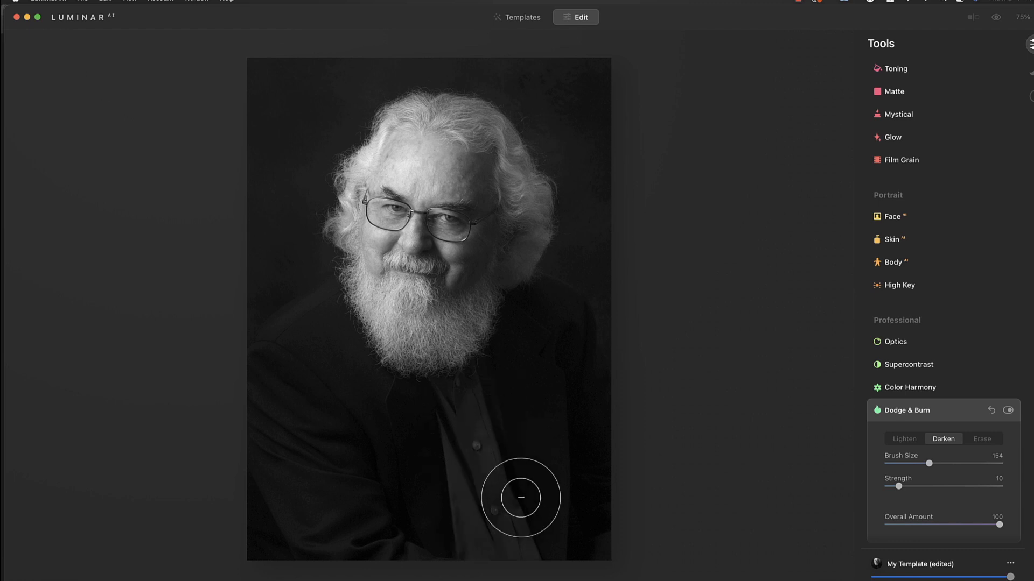
Step: Toggle the Dodge & Burn brush back and forth between Lighten and Darken
{"action": "mouse_move", "coordinate": [591, 578]}
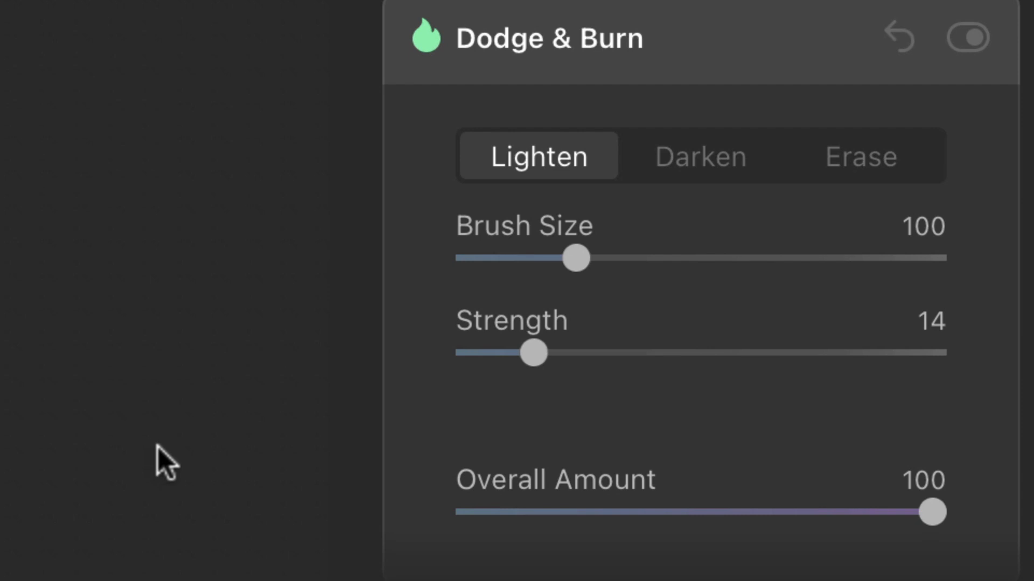
{"action": "key", "text": "x"}
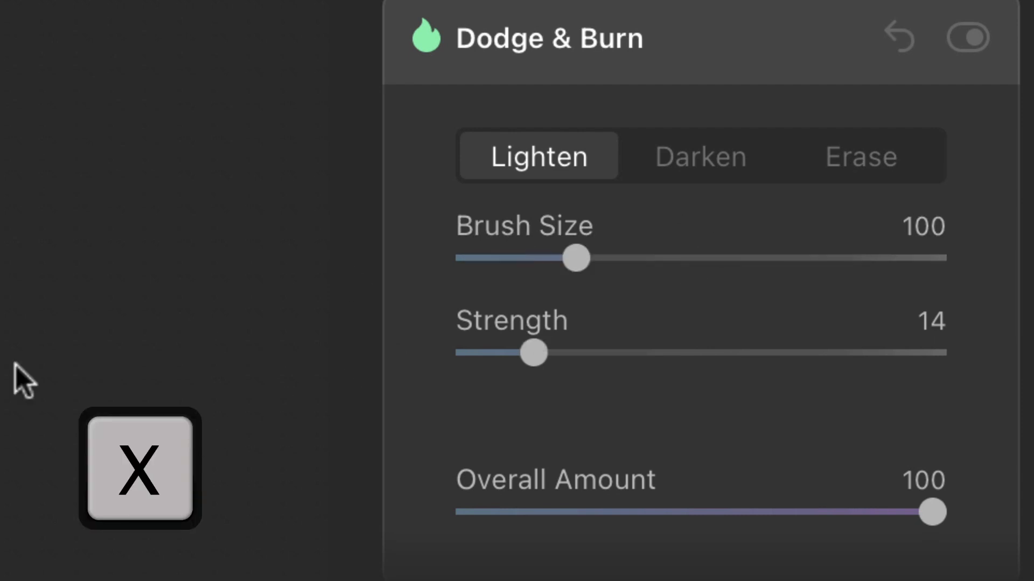
{"action": "key", "text": "x"}
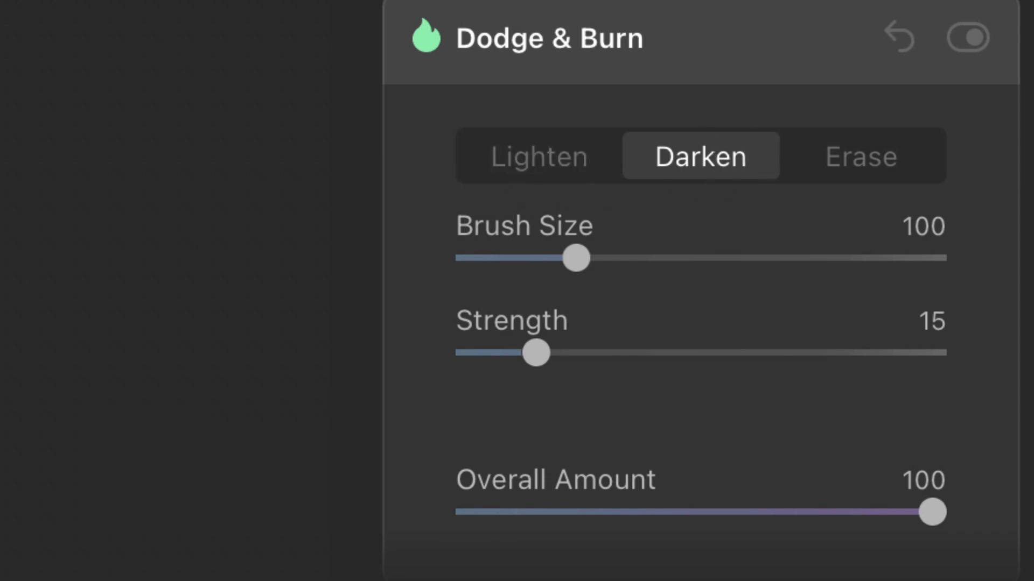
{"action": "key", "text": "x"}
{"action": "key", "text": "x"}
{"action": "key", "text": "x"}
{"action": "key", "text": "x"}
{"action": "key", "text": "x"}
{"action": "key", "text": "x"}
{"action": "key", "text": "x"}
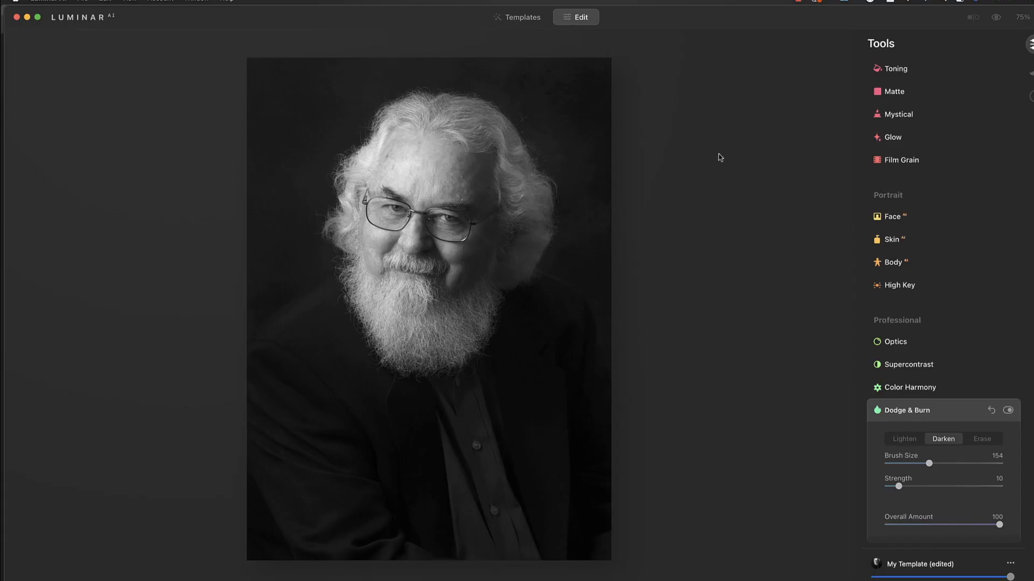
Step: Close the Dodge & Burn settings and compare the portrait before and after the burning
{"action": "left_click", "coordinate": [922, 411]}
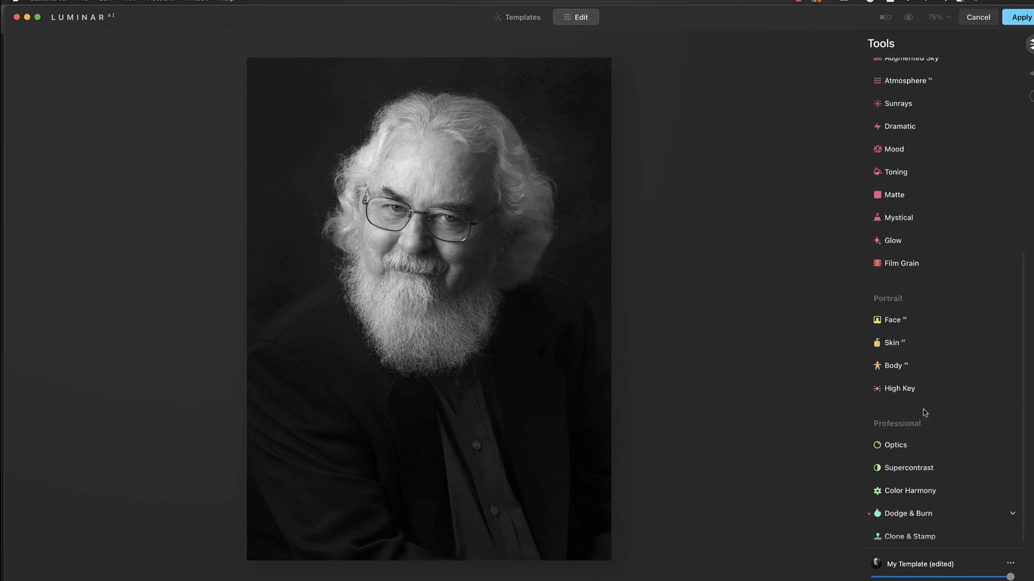
{"action": "left_click", "coordinate": [908, 20]}
{"action": "left_click", "coordinate": [908, 19]}
{"action": "left_click", "coordinate": [908, 19]}
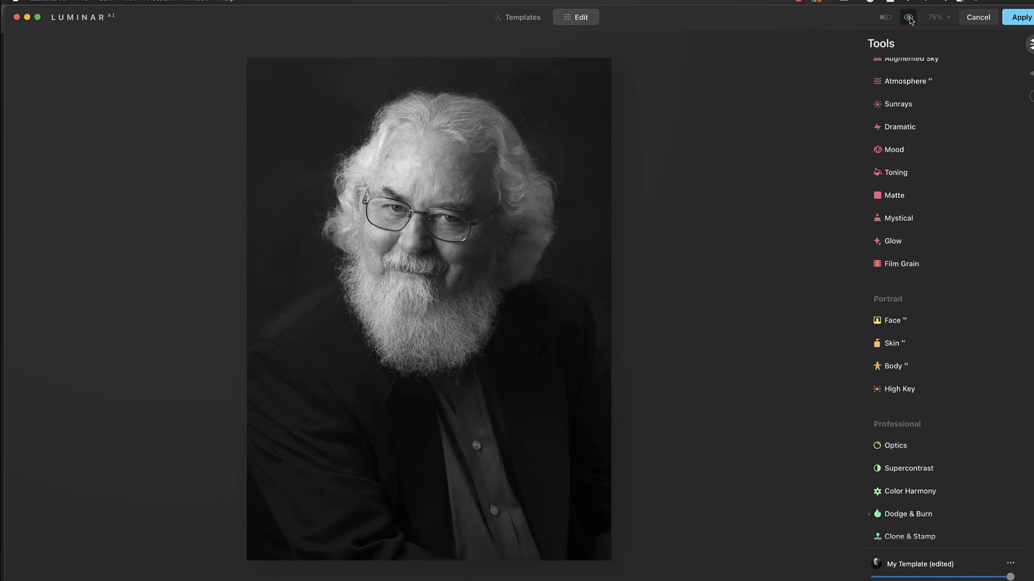
{"action": "left_click", "coordinate": [908, 19]}
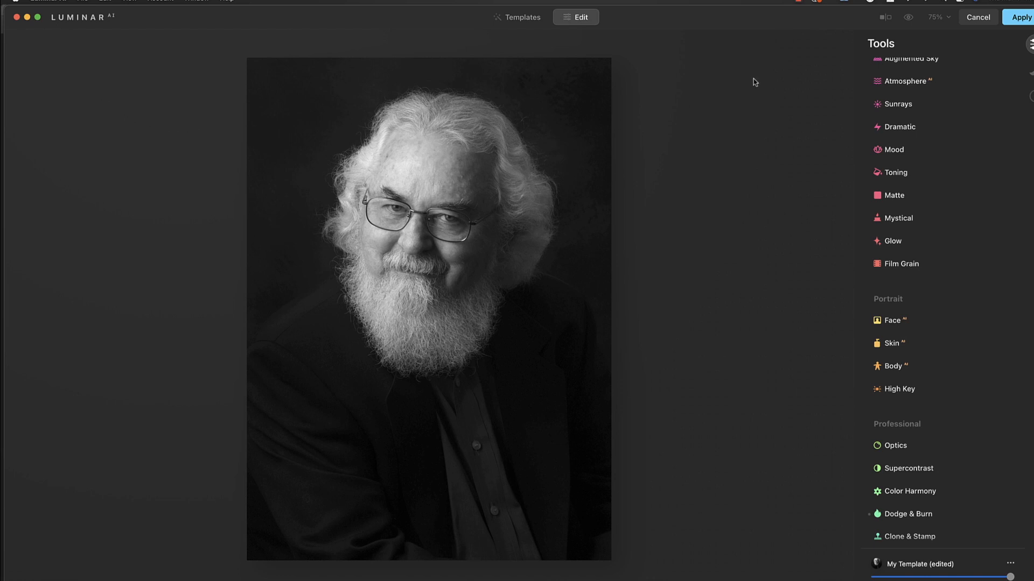
{"action": "left_click", "coordinate": [908, 20]}
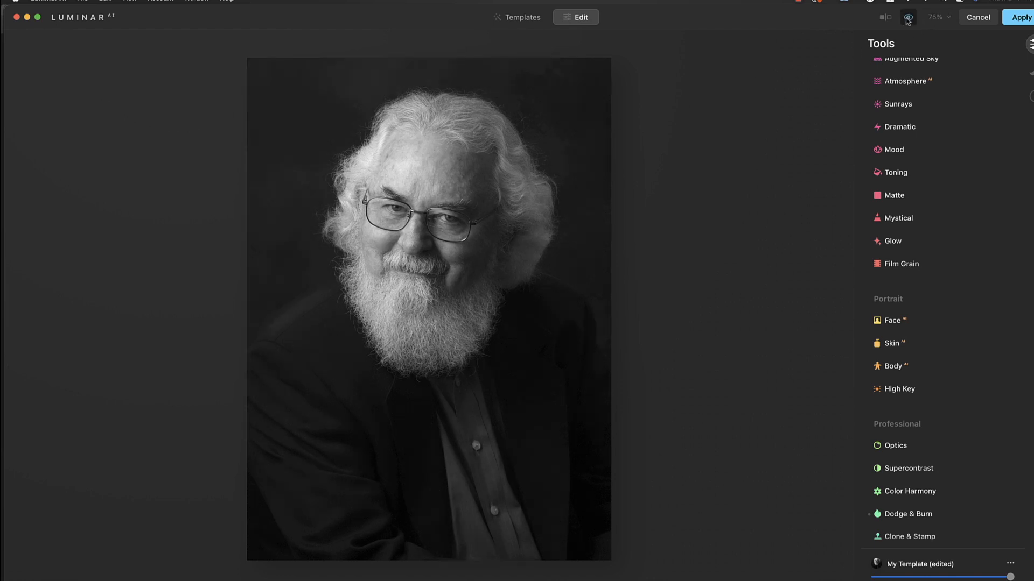
{"action": "left_click", "coordinate": [908, 19]}
{"action": "left_click", "coordinate": [908, 20]}
{"action": "left_click", "coordinate": [908, 19]}
{"action": "left_click", "coordinate": [903, 19]}
{"action": "left_click", "coordinate": [903, 19]}
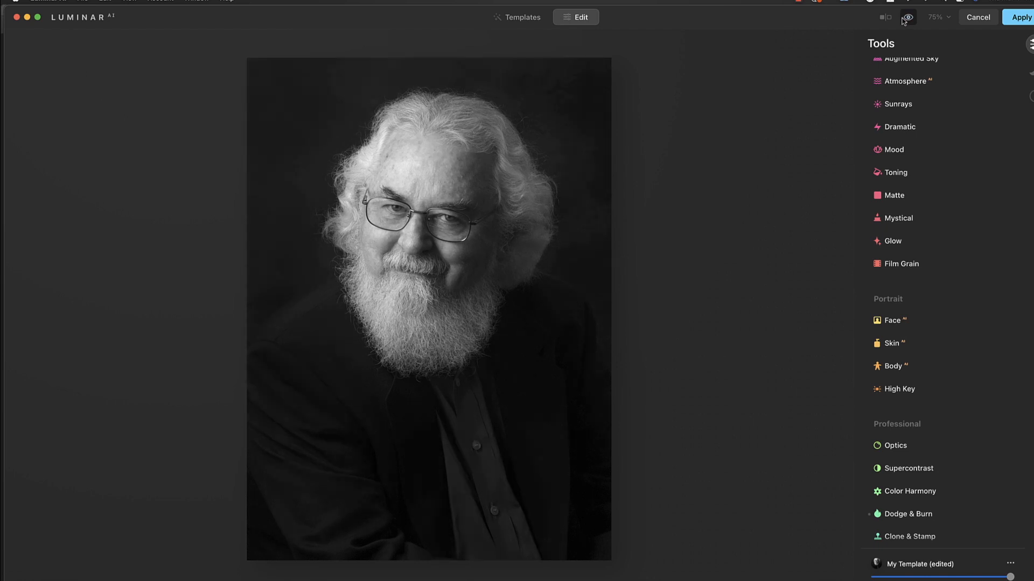
{"action": "left_click", "coordinate": [902, 19]}
{"action": "left_click", "coordinate": [902, 19]}
Step: Reopen Dodge & Burn and lighten the forehead with a size 70 Lighten brush at strength 5
{"action": "left_click", "coordinate": [915, 515]}
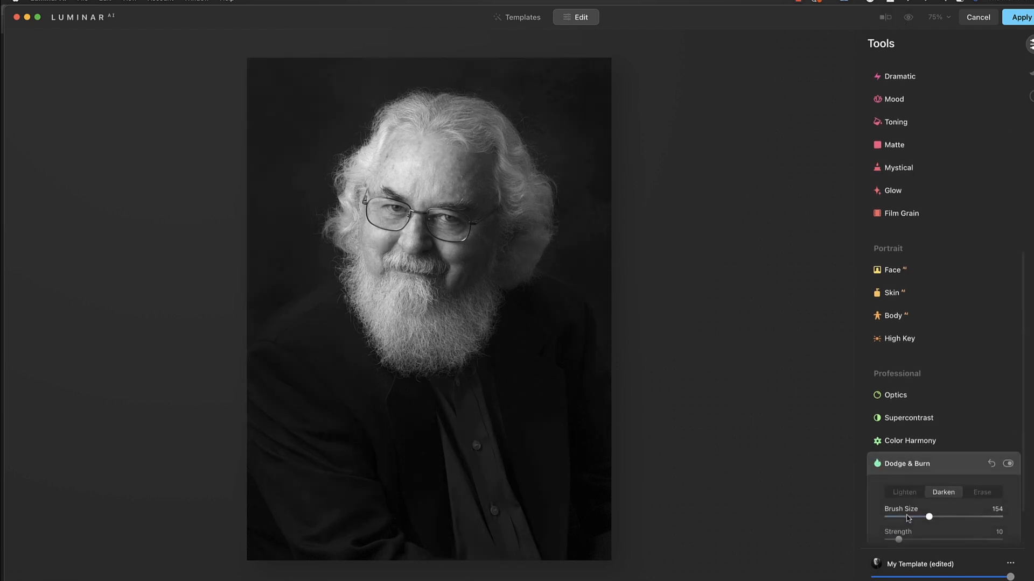
{"action": "left_click", "coordinate": [905, 443]}
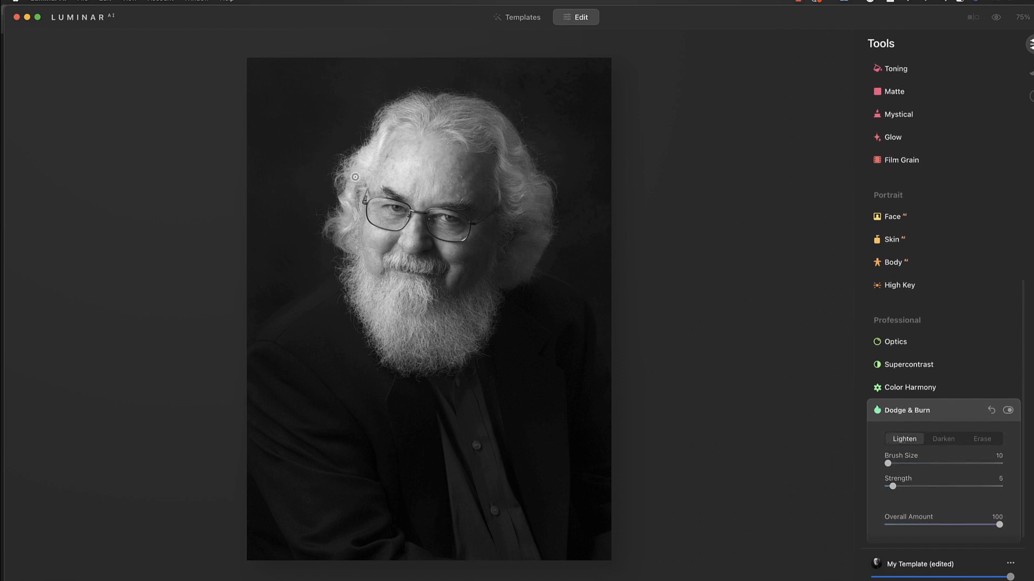
{"action": "key", "text": "bracketright"}
{"action": "key", "text": "bracketright"}
{"action": "key", "text": "bracketright"}
{"action": "key", "text": "bracketright"}
{"action": "key", "text": "bracketright"}
{"action": "key", "text": "bracketright"}
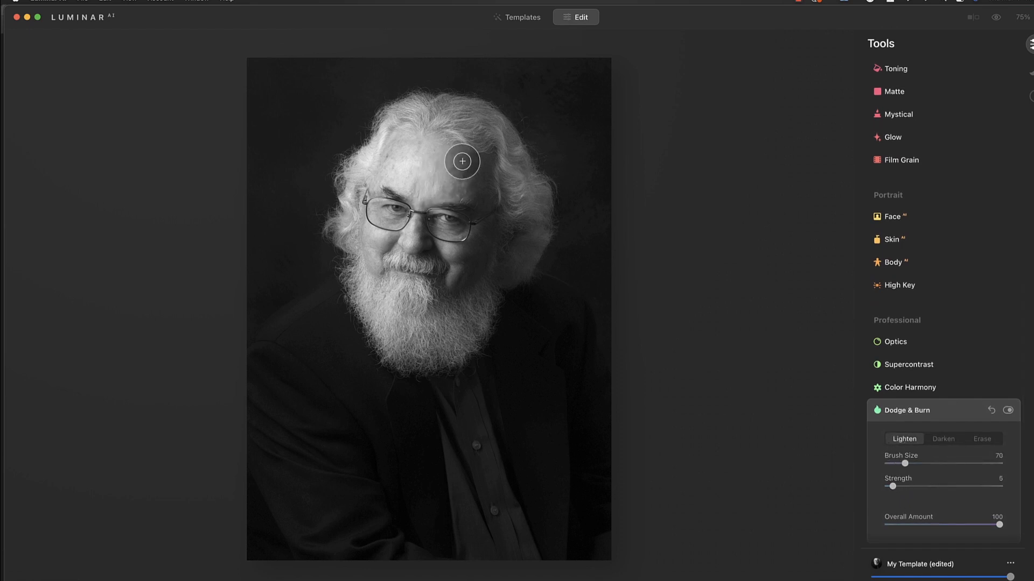
Step: Lighten the eye behind the right lens with a size 10 brush
{"action": "key", "text": "bracketleft"}
{"action": "key", "text": "bracketleft"}
{"action": "key", "text": "bracketleft"}
{"action": "key", "text": "bracketleft"}
{"action": "key", "text": "bracketleft"}
{"action": "key", "text": "bracketleft"}
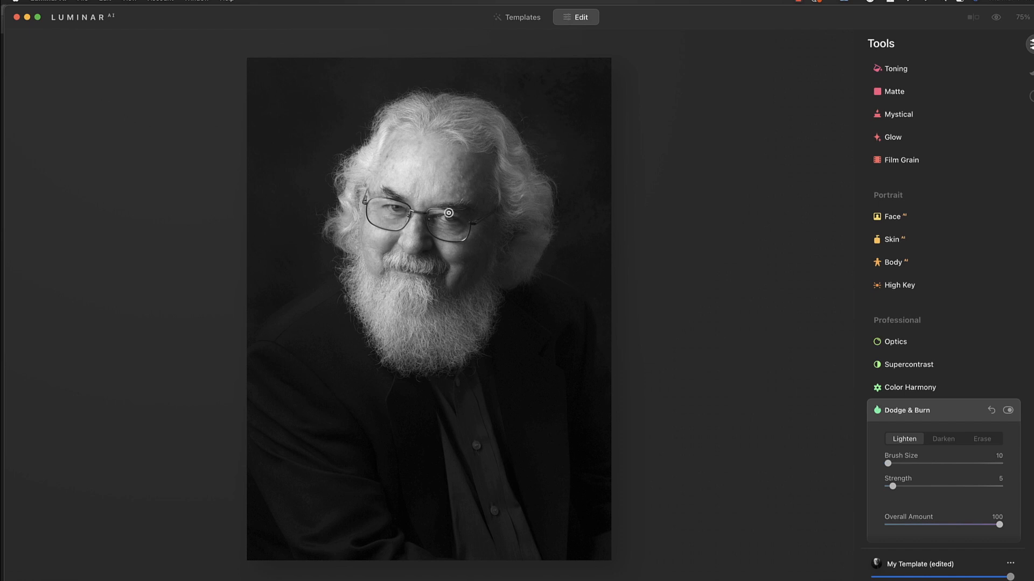
Step: Lighten the shadowed cheek beside the mouth with a size 34 brush
{"action": "key", "text": "bracketright"}
{"action": "key", "text": "bracketright"}
{"action": "key", "text": "bracketright"}
{"action": "key", "text": "bracketright"}
{"action": "key", "text": "bracketleft"}
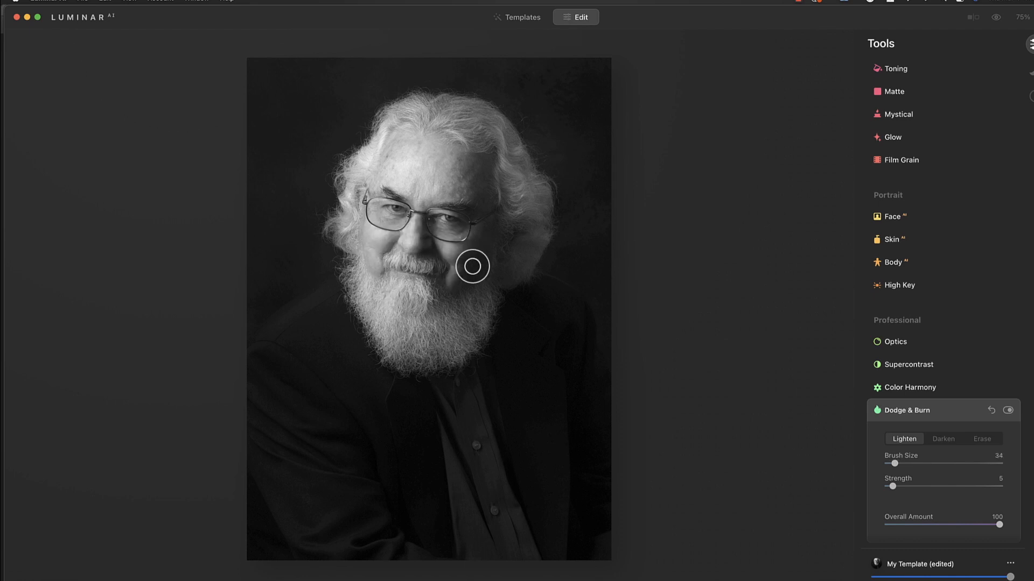
Step: Collapse Dodge & Burn and check the lightened and darkened areas against the original portrait
{"action": "left_click", "coordinate": [905, 411]}
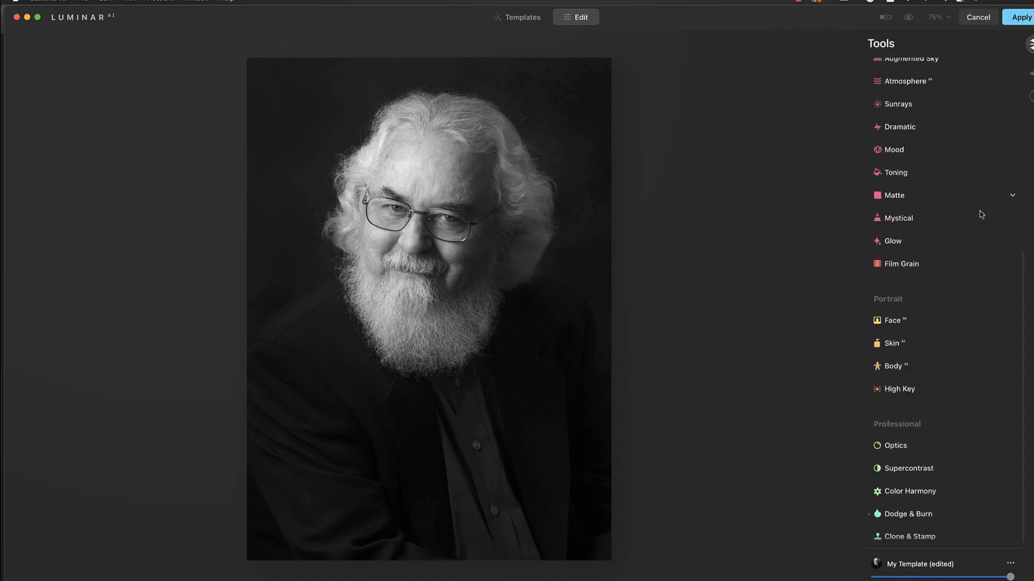
{"action": "left_click", "coordinate": [908, 18]}
{"action": "left_click", "coordinate": [907, 18]}
{"action": "left_click", "coordinate": [907, 18]}
{"action": "left_click", "coordinate": [905, 19]}
{"action": "left_click", "coordinate": [906, 18]}
{"action": "left_click", "coordinate": [905, 19]}
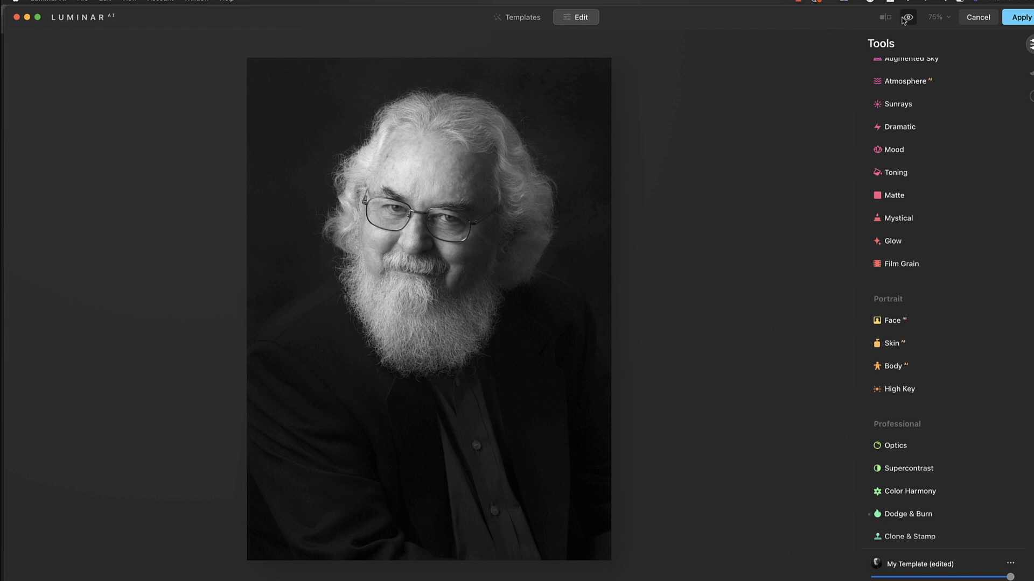
{"action": "left_click", "coordinate": [905, 19]}
{"action": "left_click", "coordinate": [906, 19]}
{"action": "left_click", "coordinate": [908, 19]}
{"action": "left_click", "coordinate": [908, 19]}
Step: Reopen Dodge & Burn and lower its Overall Amount to 88
{"action": "left_click", "coordinate": [902, 515]}
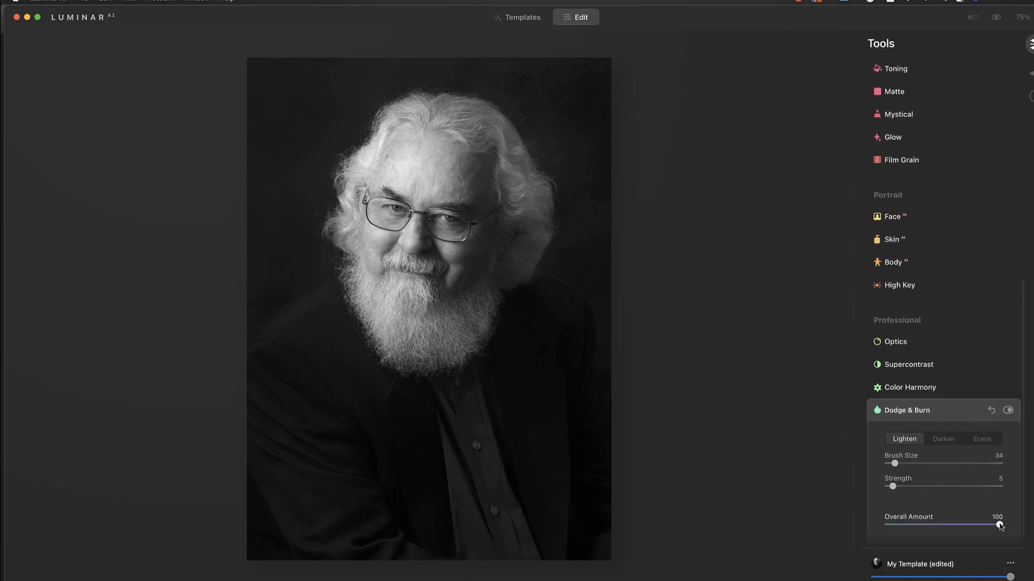
{"action": "mouse_move", "coordinate": [998, 529]}
{"action": "left_mouse_down"}
{"action": "mouse_move", "coordinate": [861, 541]}
{"action": "mouse_move", "coordinate": [1012, 527]}
{"action": "left_mouse_up"}
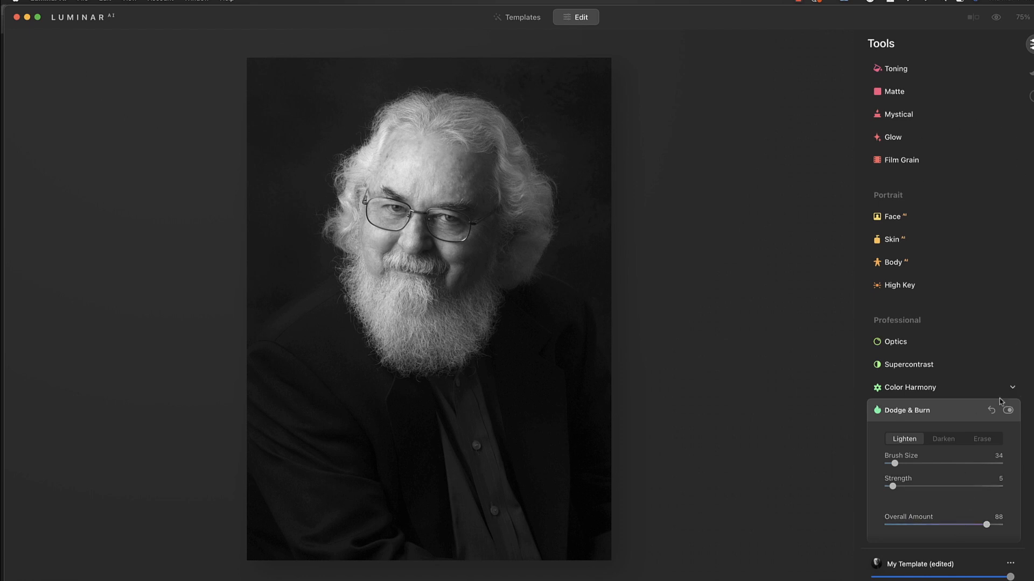
Step: Compare the portrait in the split before/after view, sweeping the divider across to the left side of the photo
{"action": "left_click", "coordinate": [943, 412]}
{"action": "left_click", "coordinate": [885, 17]}
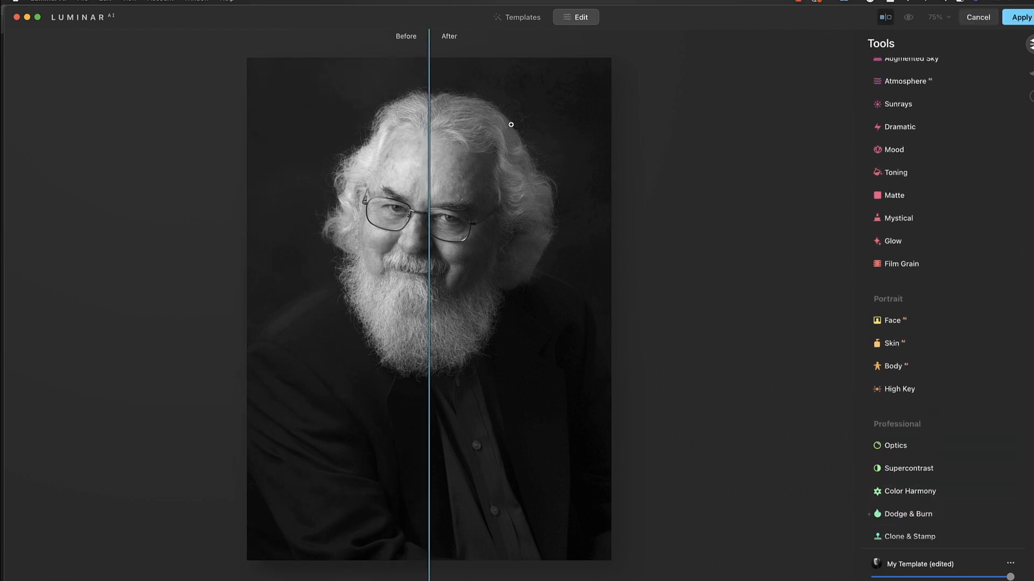
{"action": "left_click_drag", "start_coordinate": [430, 186], "coordinate": [278, 275]}
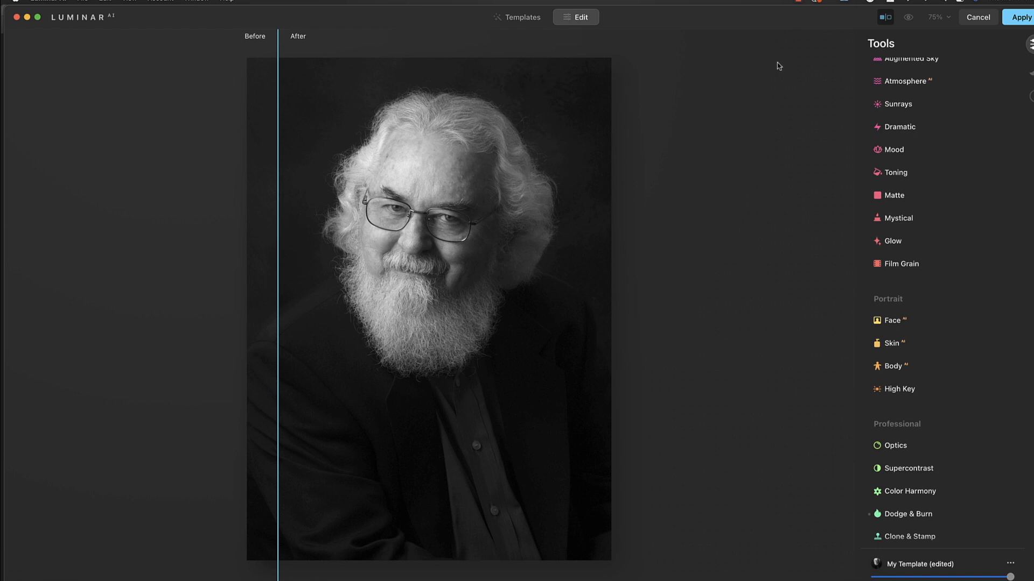
Step: Apply the edits to return to Photoshop and hide the DB layer for comparison with the Background
{"action": "left_click", "coordinate": [1017, 19]}
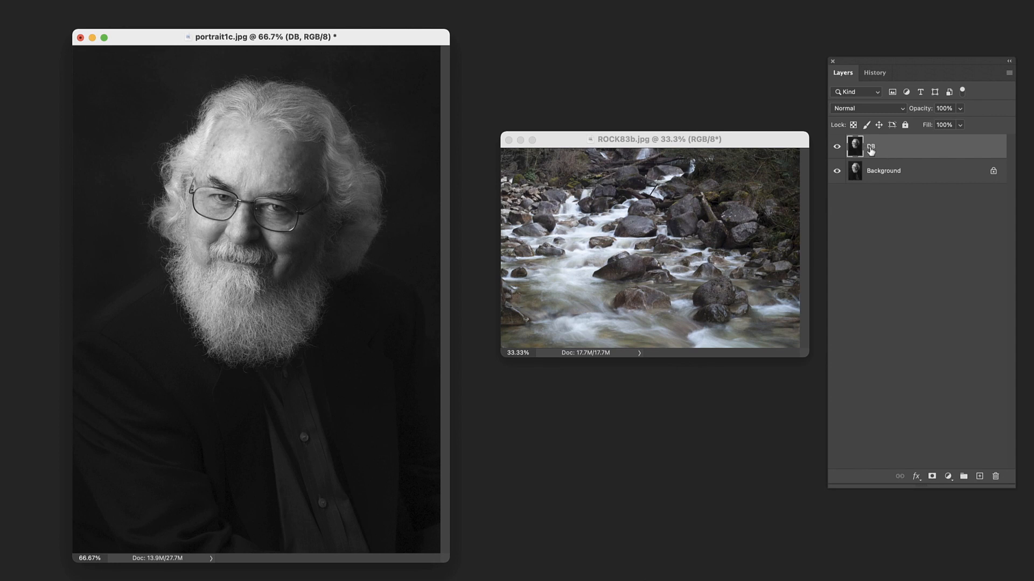
{"action": "left_click", "coordinate": [836, 151]}
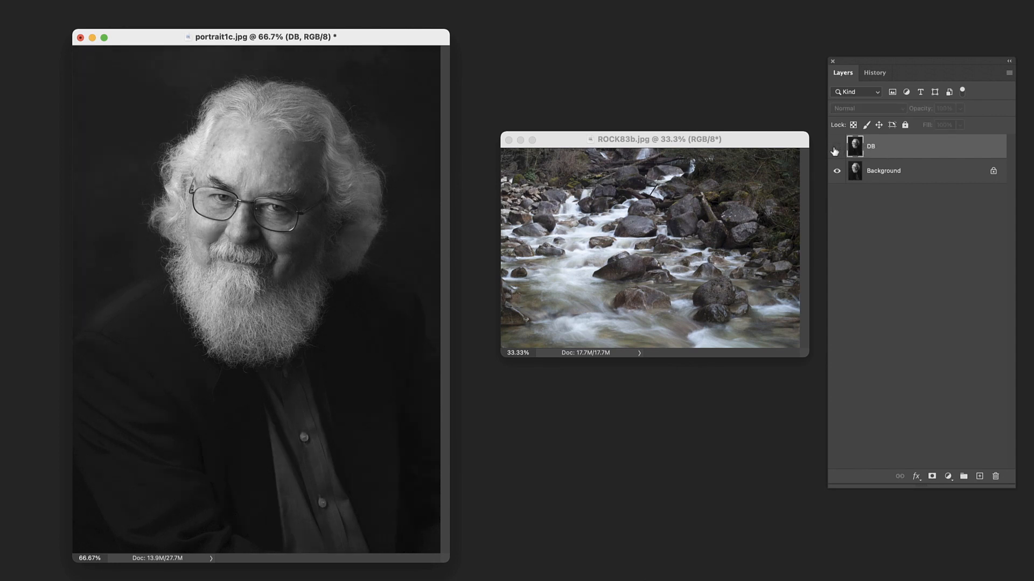
Step: Show the DB layer again and try lowering its opacity slightly
{"action": "left_click", "coordinate": [836, 148]}
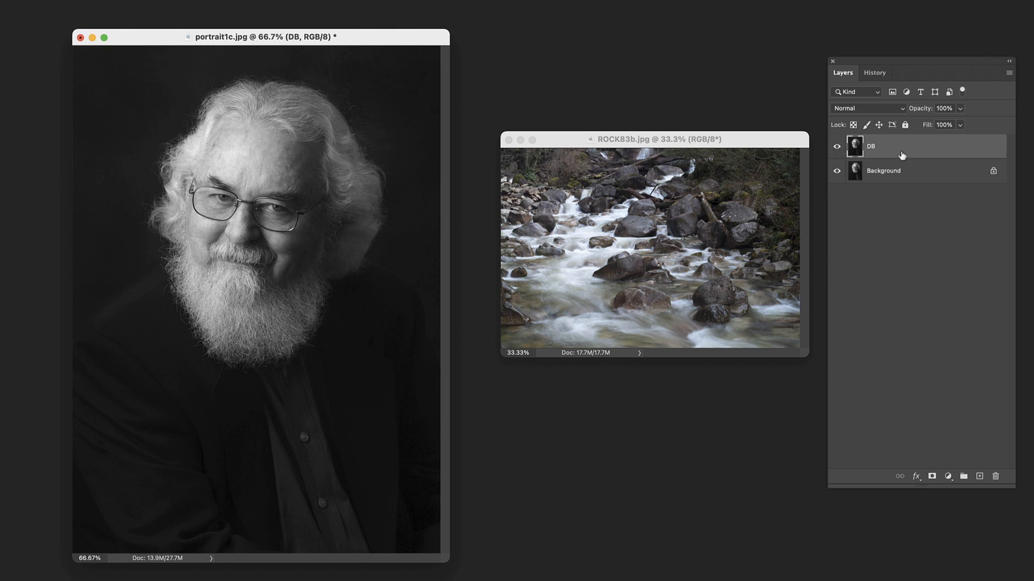
{"action": "left_click", "coordinate": [959, 110]}
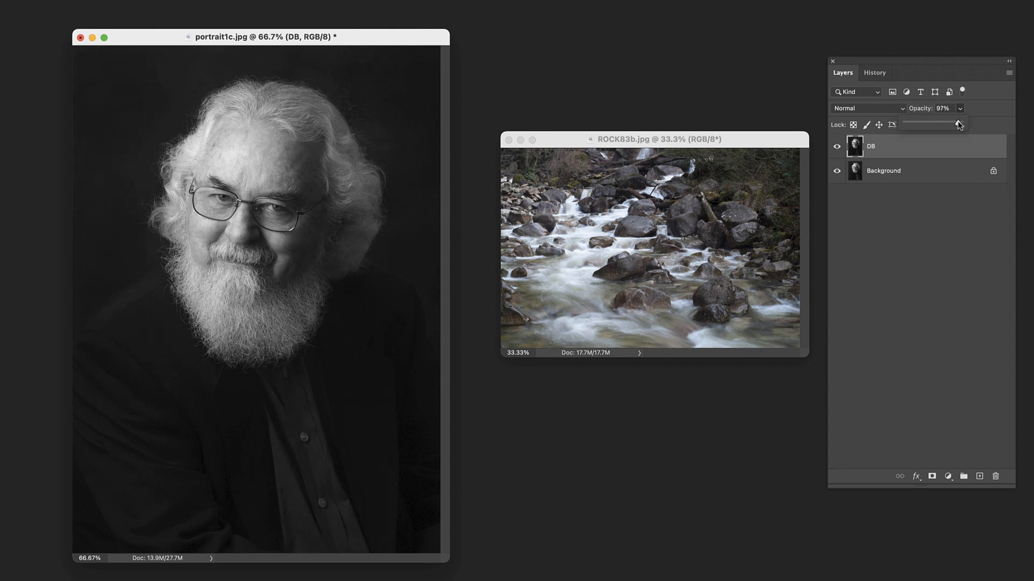
Step: Arrange the portrait and ROCK83b.jpg windows side by side, and duplicate the Background layer of ROCK83b.jpg
{"action": "mouse_move", "coordinate": [653, 133]}
{"action": "left_mouse_down"}
{"action": "mouse_move", "coordinate": [627, 135]}
{"action": "mouse_move", "coordinate": [655, 143]}
{"action": "left_mouse_up"}
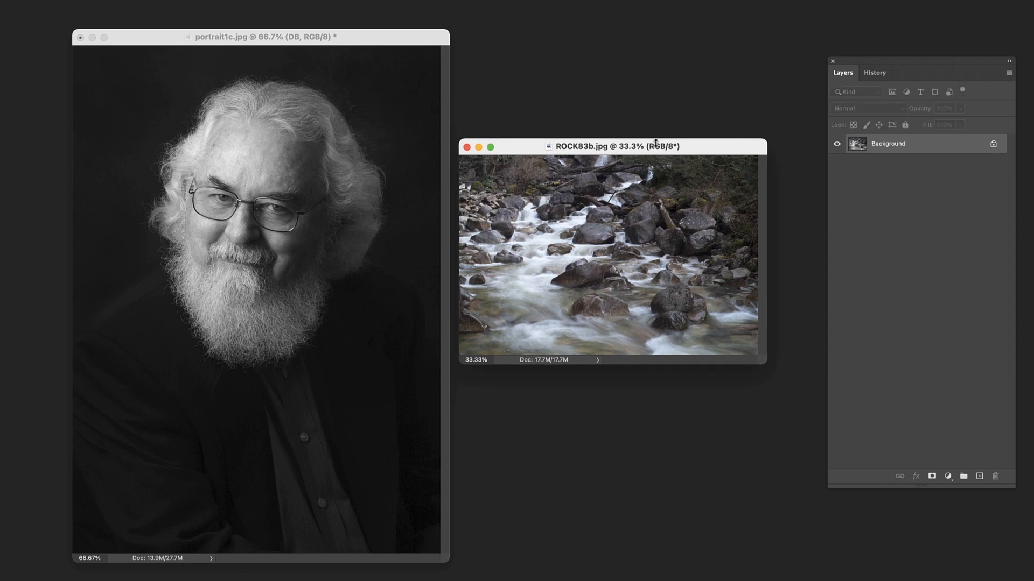
{"action": "left_click_drag", "start_coordinate": [382, 41], "coordinate": [330, 49]}
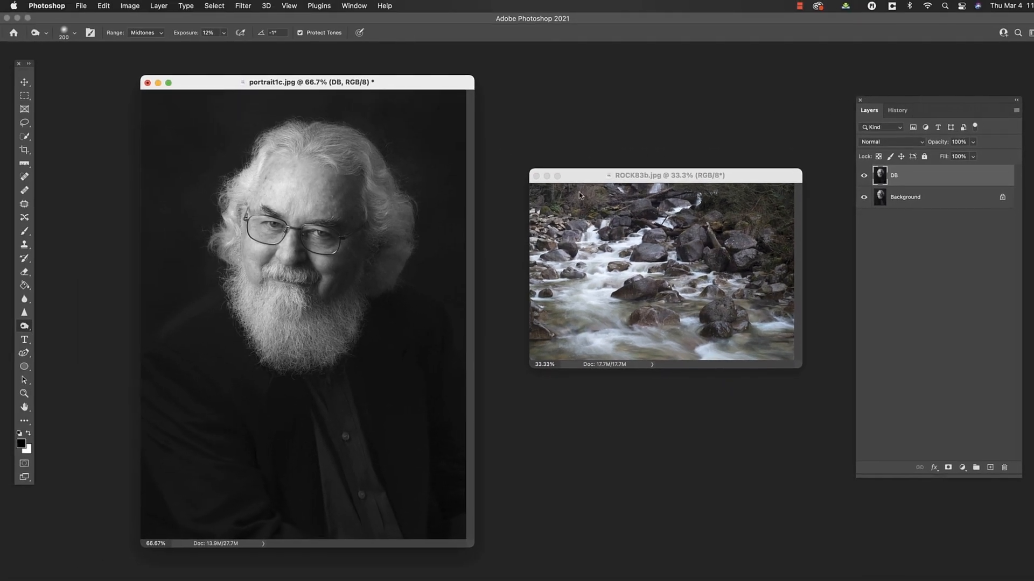
{"action": "left_click_drag", "start_coordinate": [545, 157], "coordinate": [527, 153]}
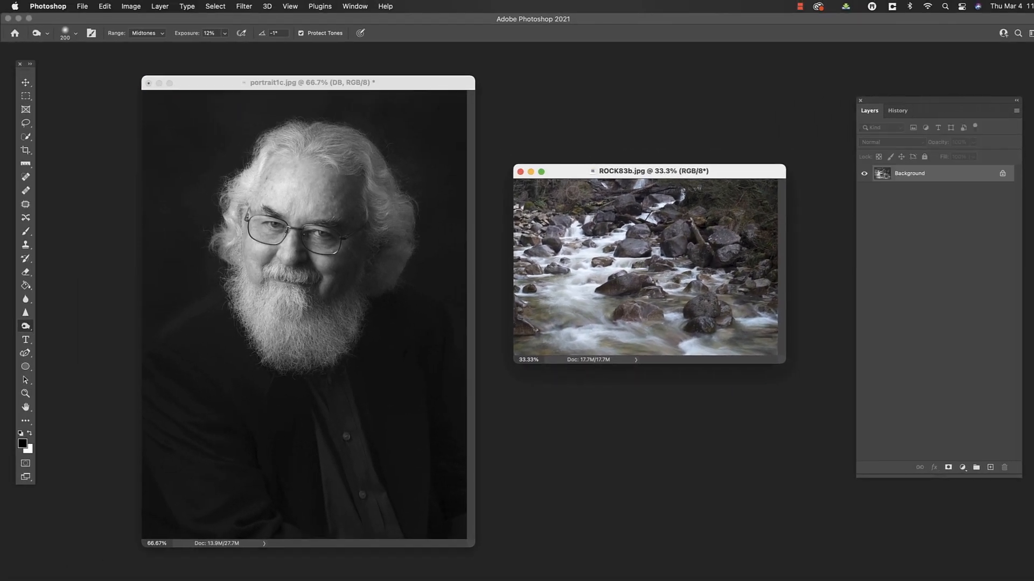
{"action": "left_click_drag", "start_coordinate": [885, 171], "coordinate": [991, 468]}
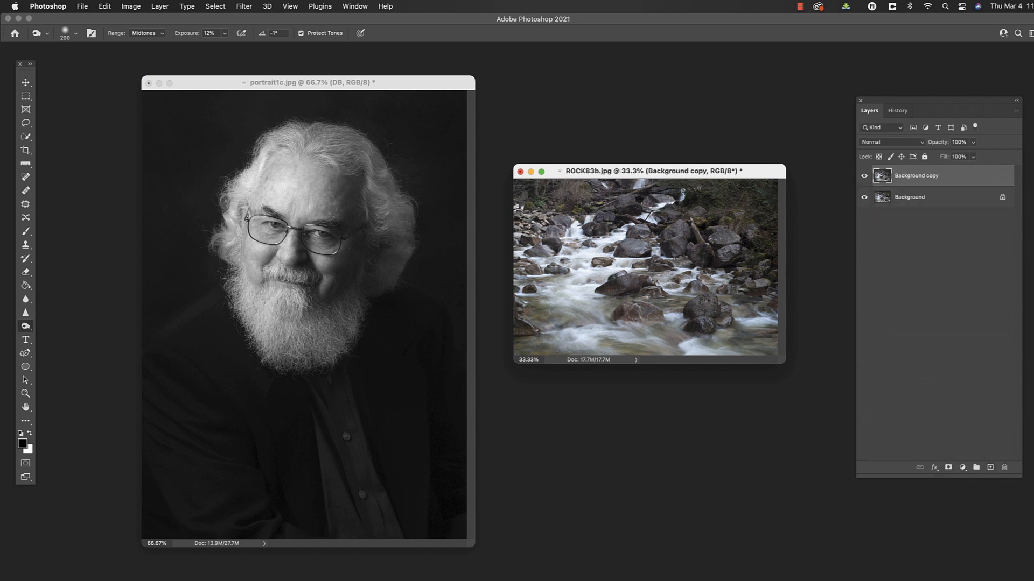
Step: Open the stream photo's Background copy layer in Luminar AI and bring up the Dodge & Burn tool for editing
{"action": "left_click", "coordinate": [245, 6]}
{"action": "mouse_move", "coordinate": [297, 253]}
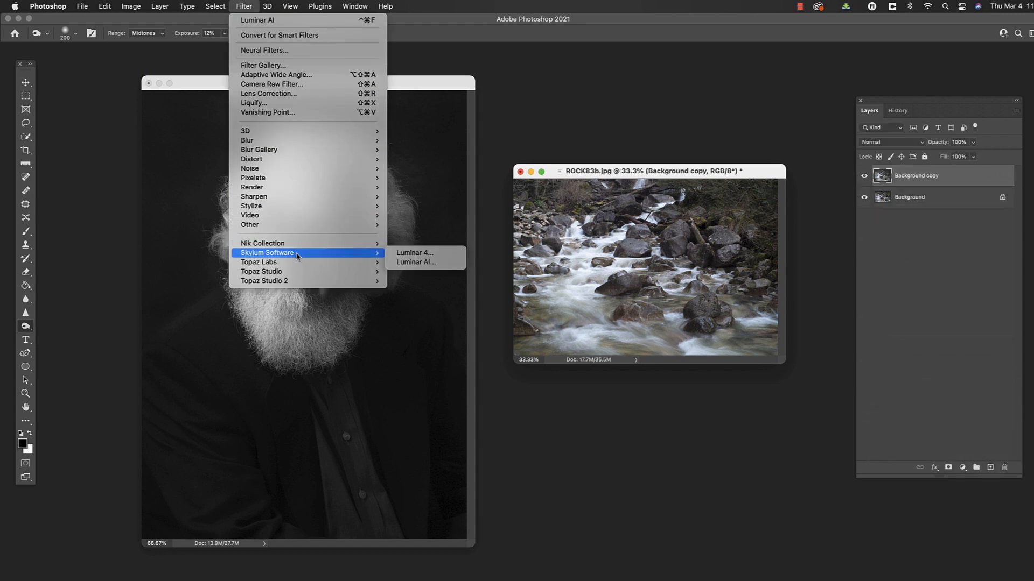
{"action": "left_click", "coordinate": [415, 262]}
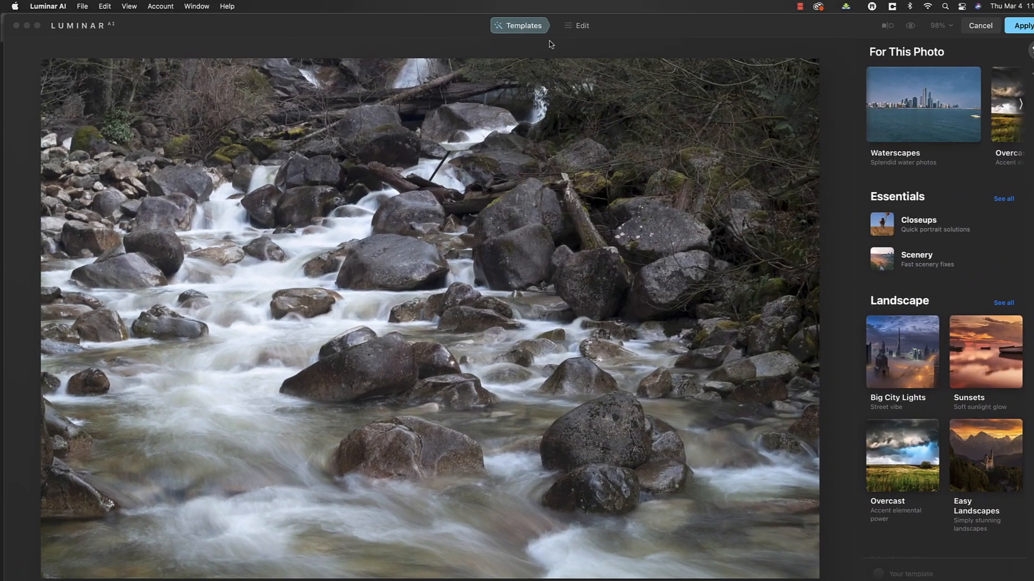
{"action": "left_click", "coordinate": [573, 31]}
{"action": "scroll", "coordinate": [888, 484], "scroll_direction": "down", "scroll_amount": 10}
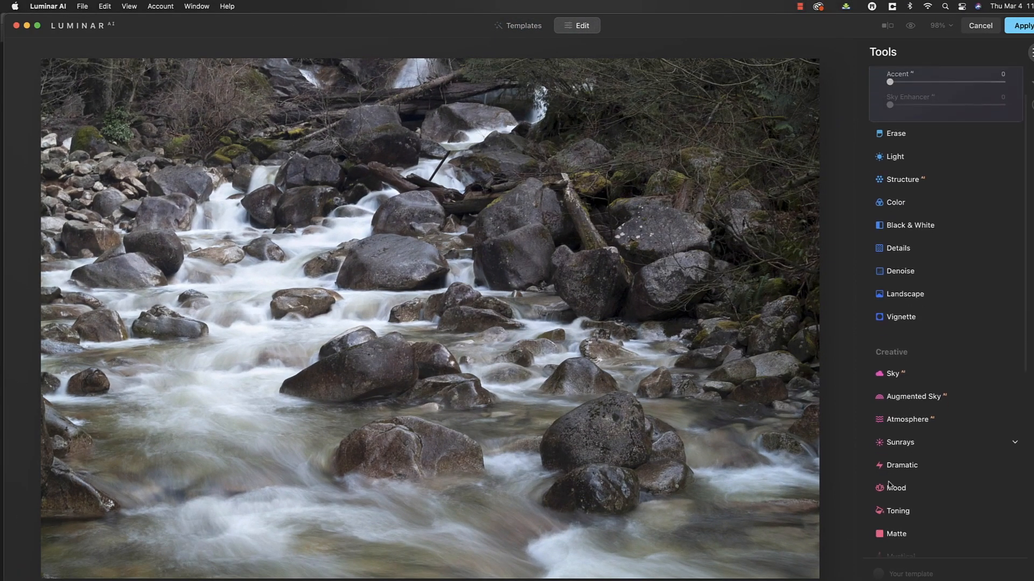
{"action": "left_click", "coordinate": [899, 524]}
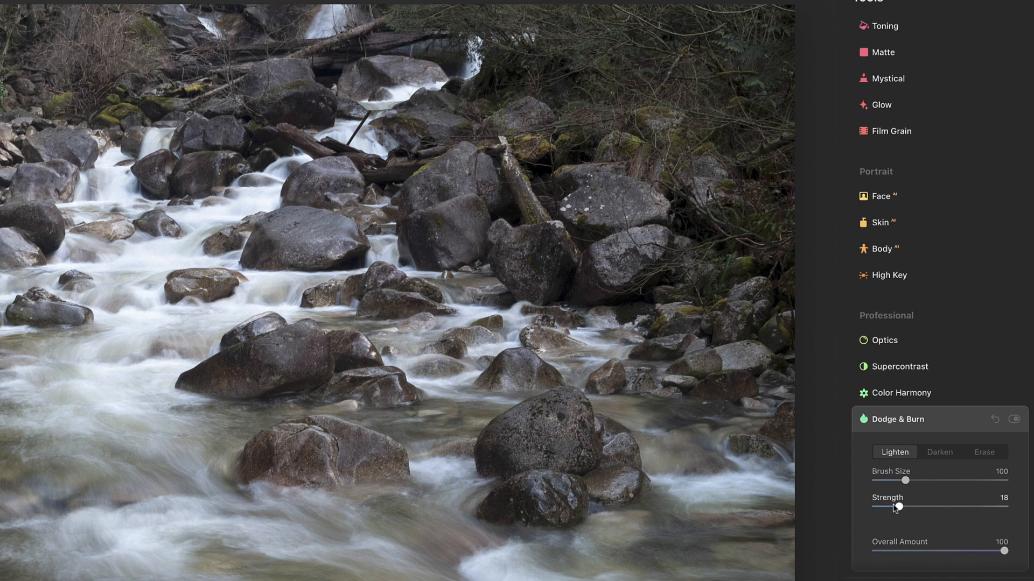
Step: Lighten the large rock mid-stream and its smaller neighbours with Strength 12, reducing the Brush Size to 40 and finally 16
{"action": "left_click_drag", "start_coordinate": [882, 508], "coordinate": [889, 508]}
{"action": "key", "text": "bracketleft"}
{"action": "key", "text": "bracketleft"}
{"action": "key", "text": "bracketleft"}
{"action": "left_click_drag", "start_coordinate": [280, 351], "coordinate": [315, 338]}
{"action": "key", "text": "bracketleft"}
{"action": "key", "text": "bracketleft"}
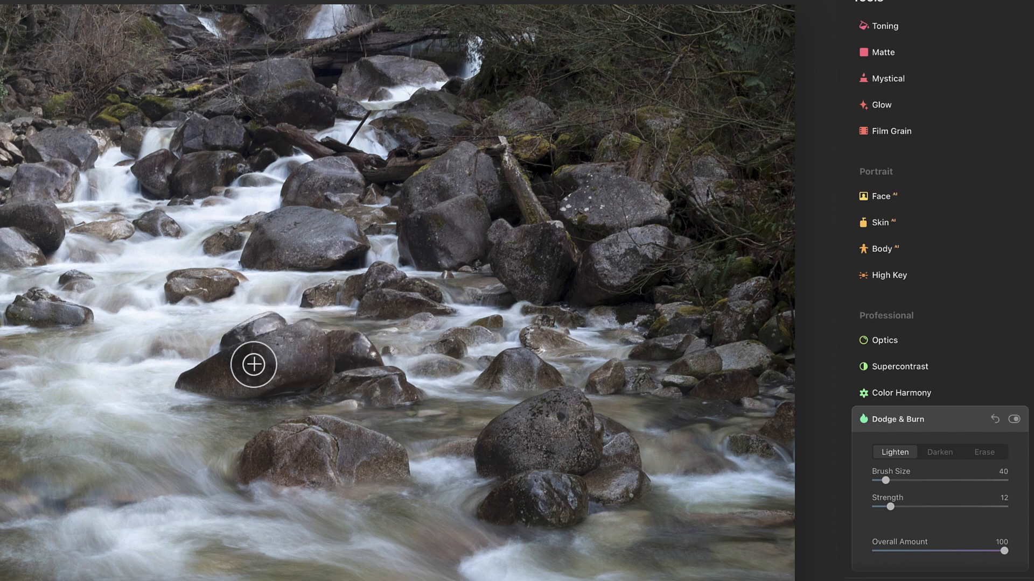
{"action": "key", "text": "bracketleft"}
{"action": "key", "text": "bracketleft"}
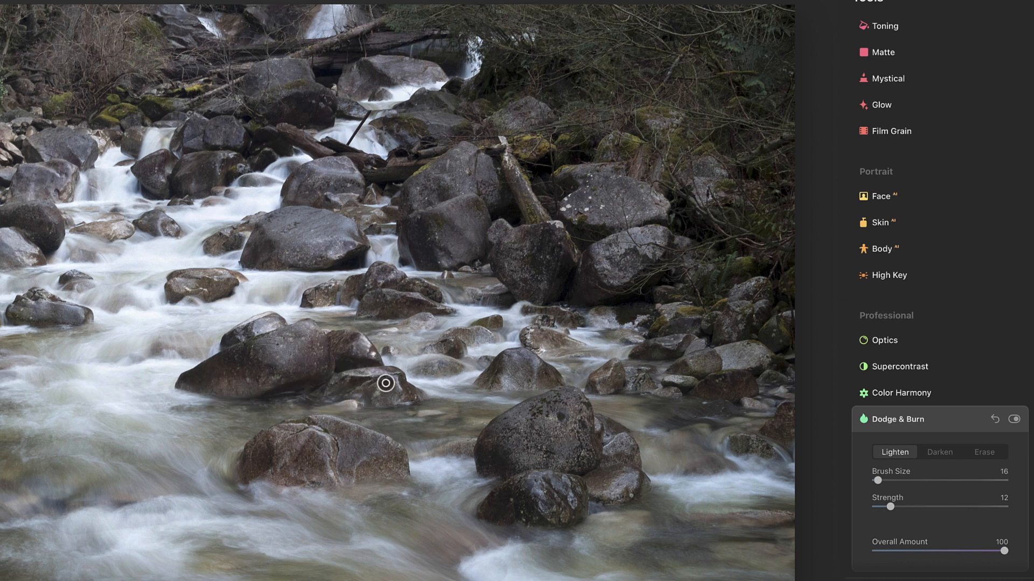
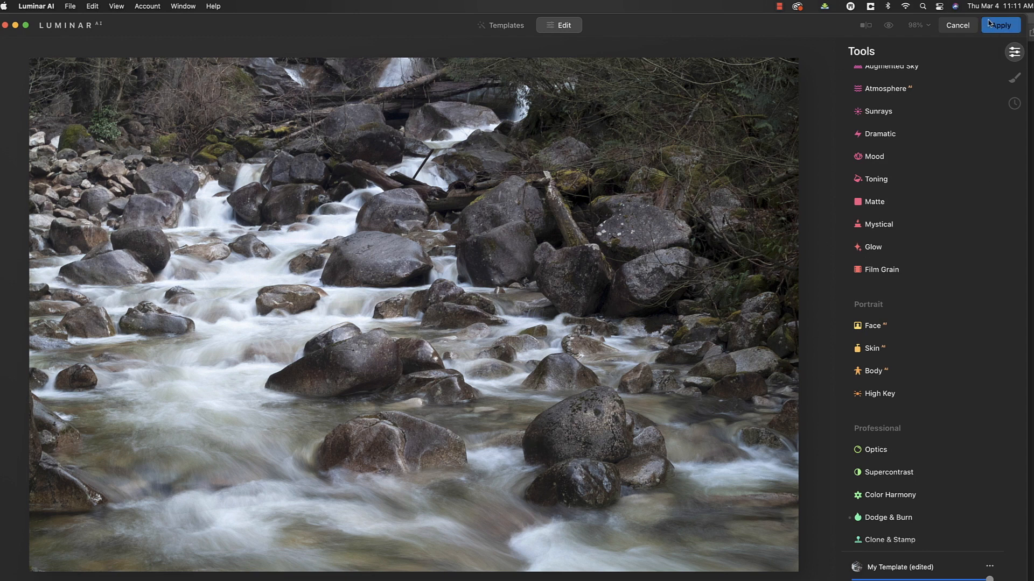
Step: Apply the stream edits to return to Photoshop and show the portrait alone in full-screen mode
{"action": "left_click", "coordinate": [998, 25]}
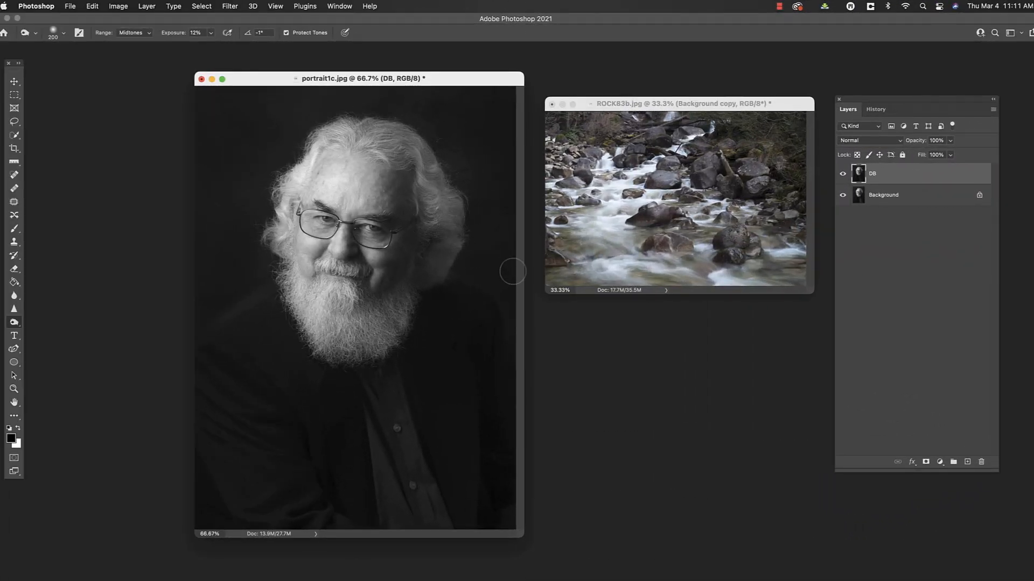
{"action": "key", "text": "f"}
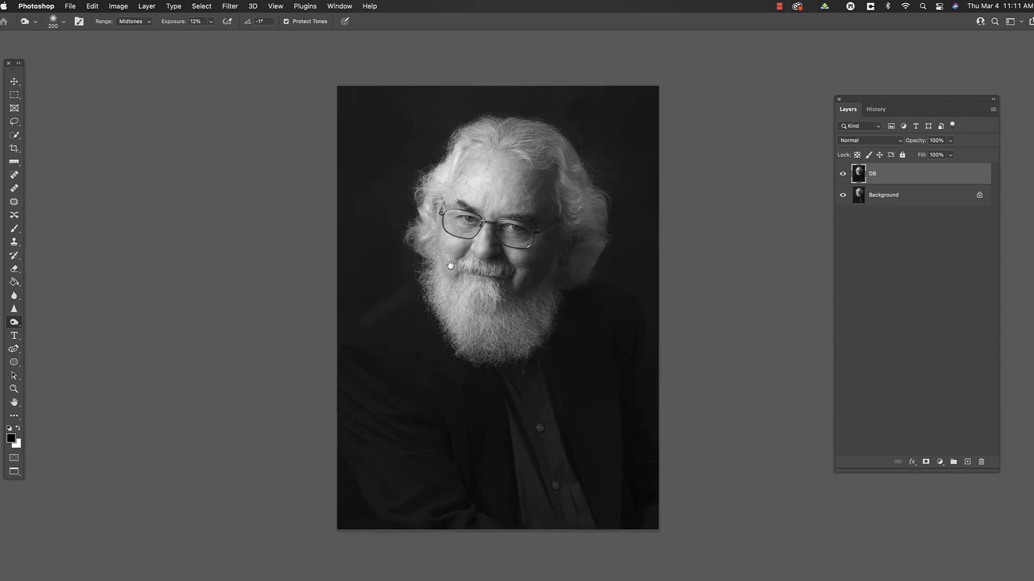
Step: Hide the DB layer, duplicate the portrait's Background layer, and move the copy above DB
{"action": "left_click", "coordinate": [843, 179]}
{"action": "left_click_drag", "start_coordinate": [895, 198], "coordinate": [966, 464]}
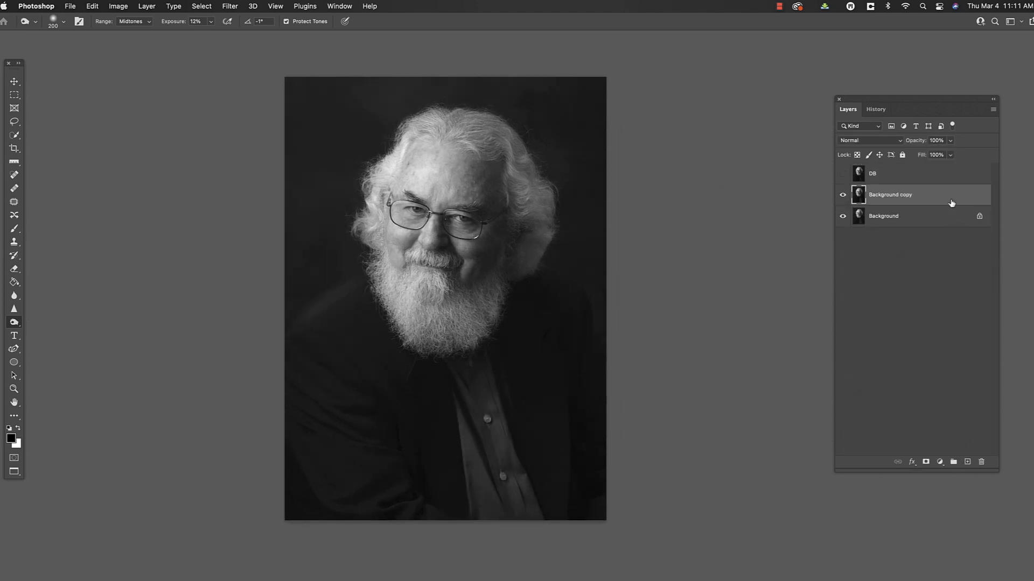
{"action": "left_click_drag", "start_coordinate": [911, 200], "coordinate": [906, 168]}
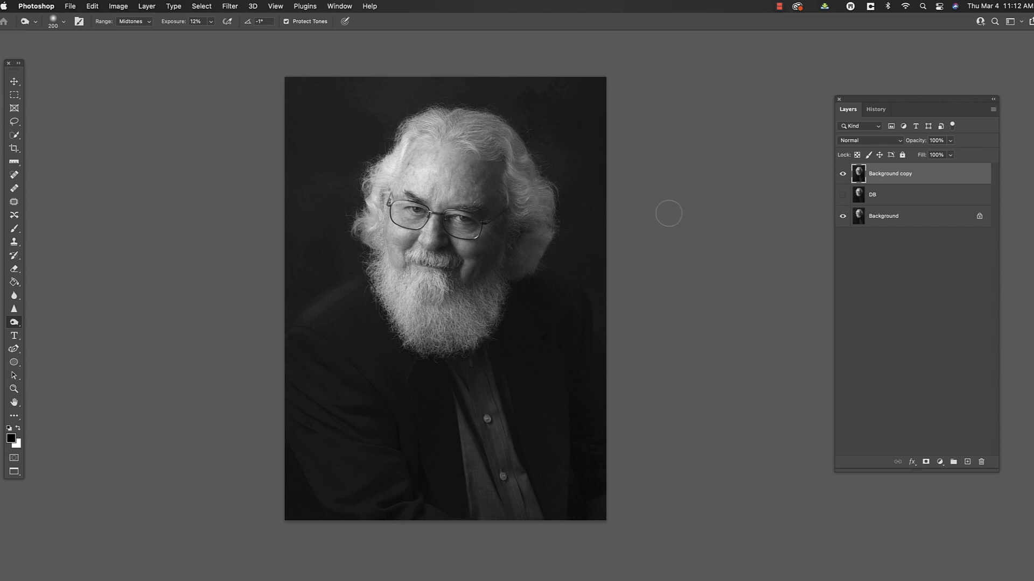
Step: Open the portrait's Background copy layer in Luminar AI and switch to its editing tools
{"action": "left_click", "coordinate": [201, 6]}
{"action": "left_click", "coordinate": [202, 6]}
{"action": "left_click", "coordinate": [230, 6]}
{"action": "mouse_move", "coordinate": [279, 250]}
{"action": "left_click", "coordinate": [409, 259]}
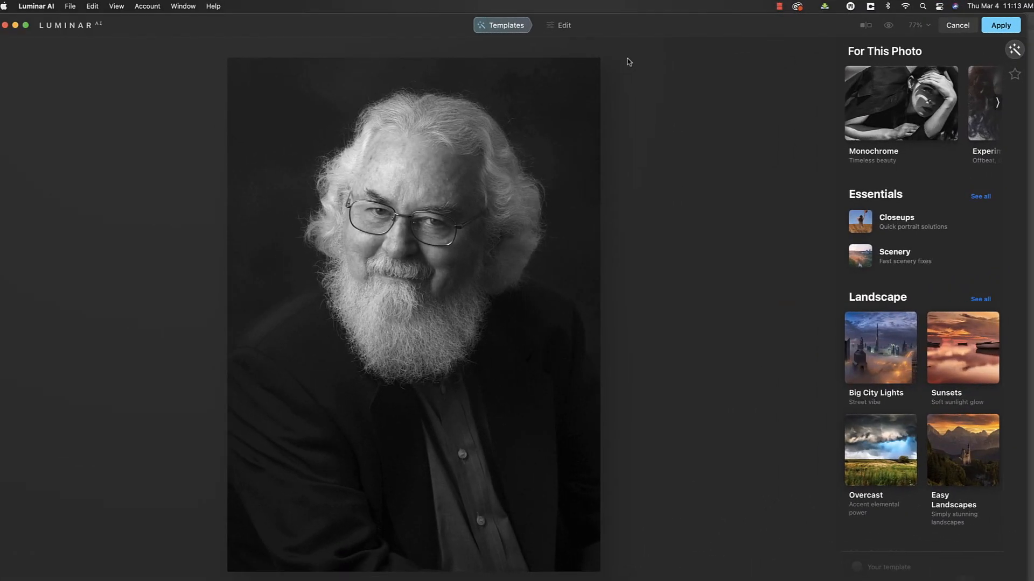
{"action": "left_click", "coordinate": [563, 27]}
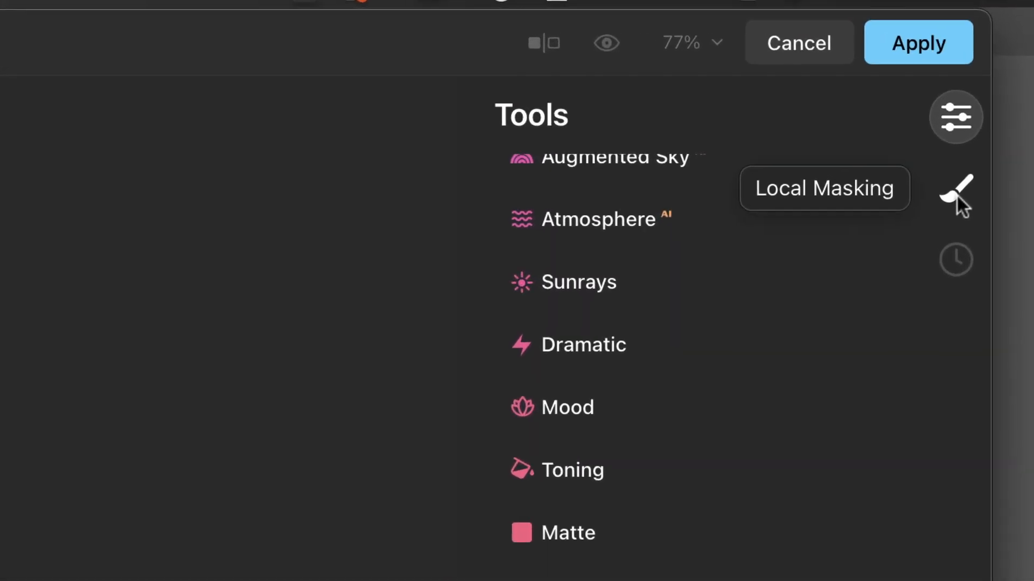
Step: Add a Basic adjustment under Local Masking for the portrait
{"action": "left_click", "coordinate": [956, 193]}
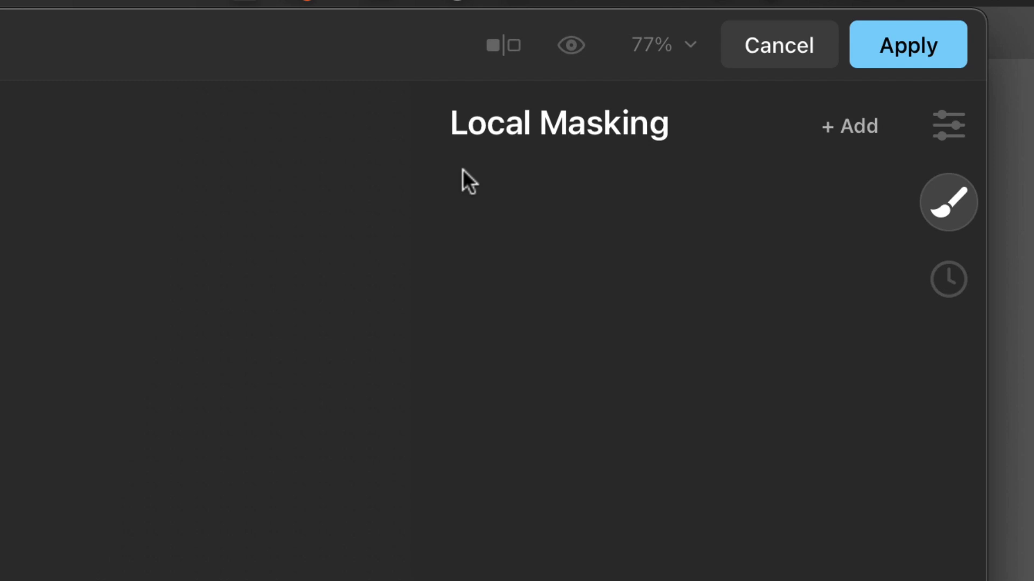
{"action": "left_click", "coordinate": [839, 127]}
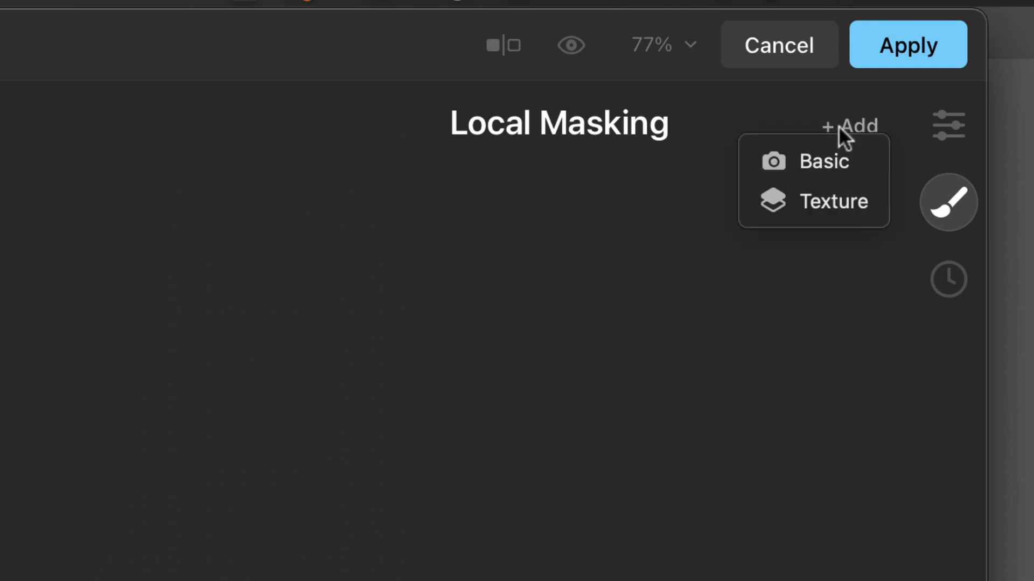
{"action": "left_click", "coordinate": [830, 165]}
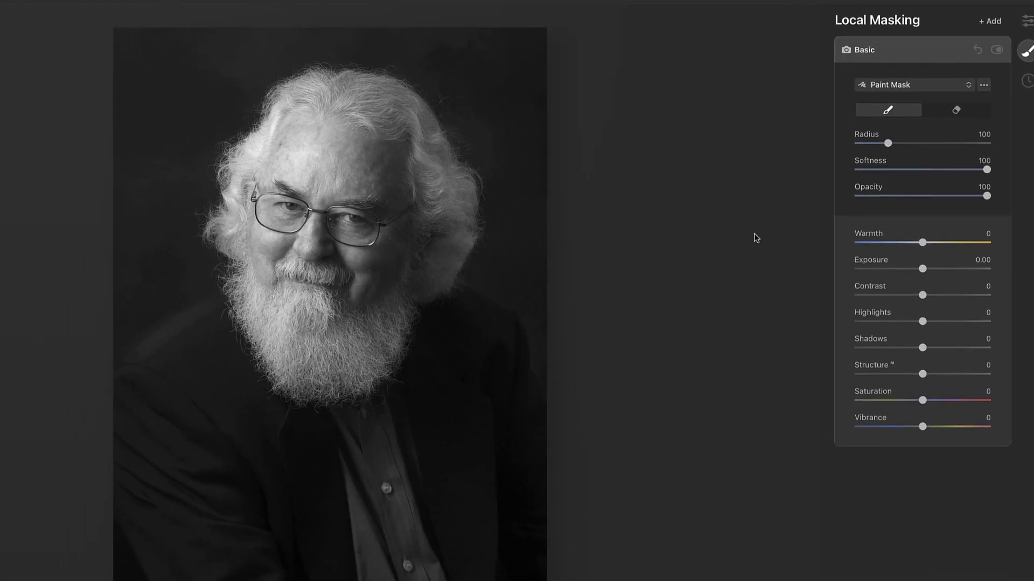
Step: Set the Basic adjustment to Exposure 0.70, Contrast 6 and Highlights -39
{"action": "mouse_move", "coordinate": [372, 178]}
{"action": "left_mouse_down"}
{"action": "mouse_move", "coordinate": [299, 166]}
{"action": "mouse_move", "coordinate": [365, 173]}
{"action": "left_mouse_up"}
{"action": "mouse_move", "coordinate": [924, 270]}
{"action": "left_mouse_down"}
{"action": "mouse_move", "coordinate": [947, 270]}
{"action": "mouse_move", "coordinate": [930, 276]}
{"action": "left_mouse_up"}
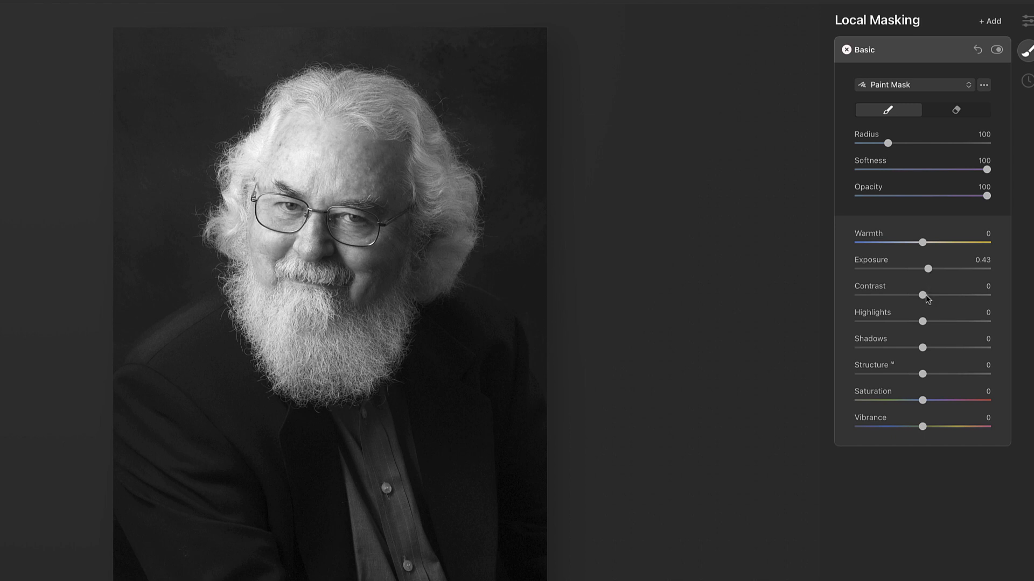
{"action": "left_click_drag", "start_coordinate": [925, 296], "coordinate": [927, 298]}
{"action": "left_click_drag", "start_coordinate": [923, 323], "coordinate": [895, 325]}
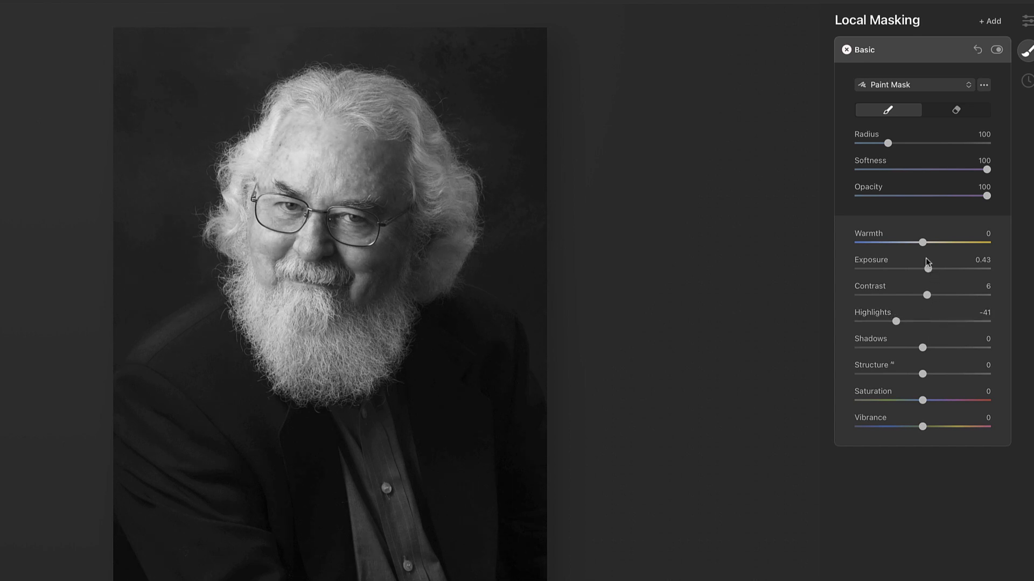
{"action": "left_click_drag", "start_coordinate": [930, 271], "coordinate": [934, 272]}
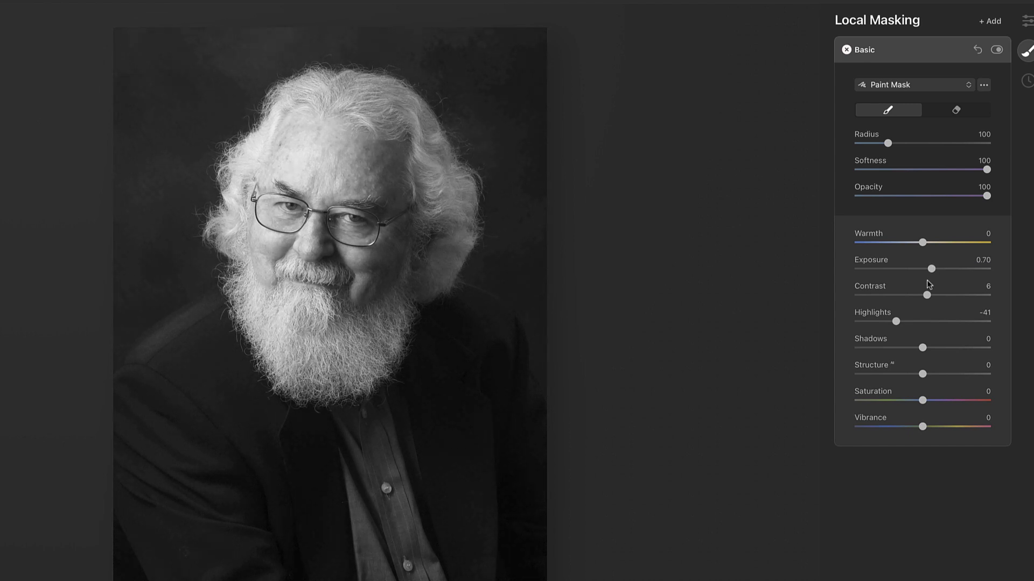
{"action": "left_click_drag", "start_coordinate": [896, 322], "coordinate": [897, 323]}
Step: Compare the portrait with the Basic adjustment off and on, and refine it to Exposure 0.82 and Highlights -32
{"action": "left_click", "coordinate": [996, 50]}
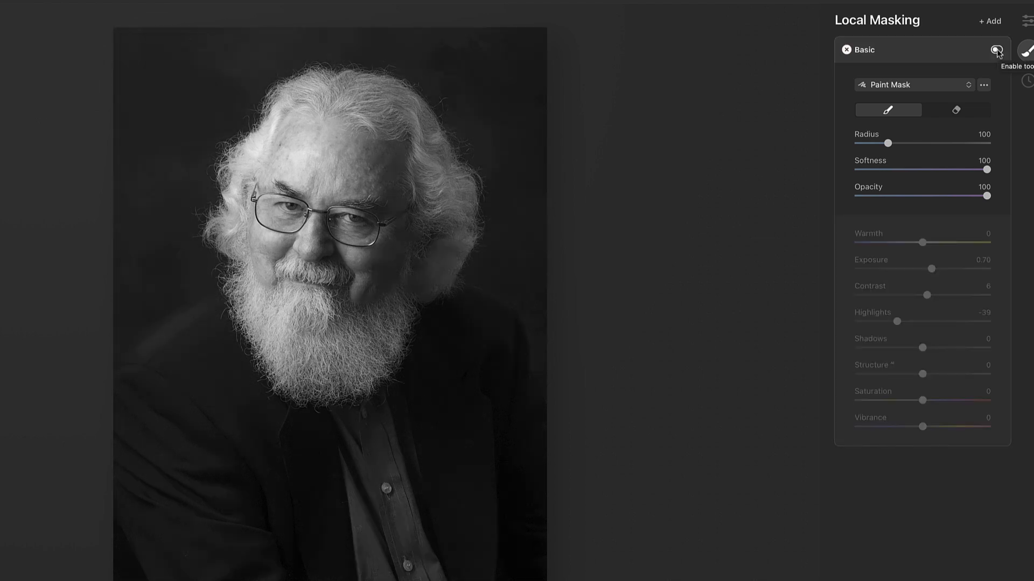
{"action": "left_click", "coordinate": [996, 50]}
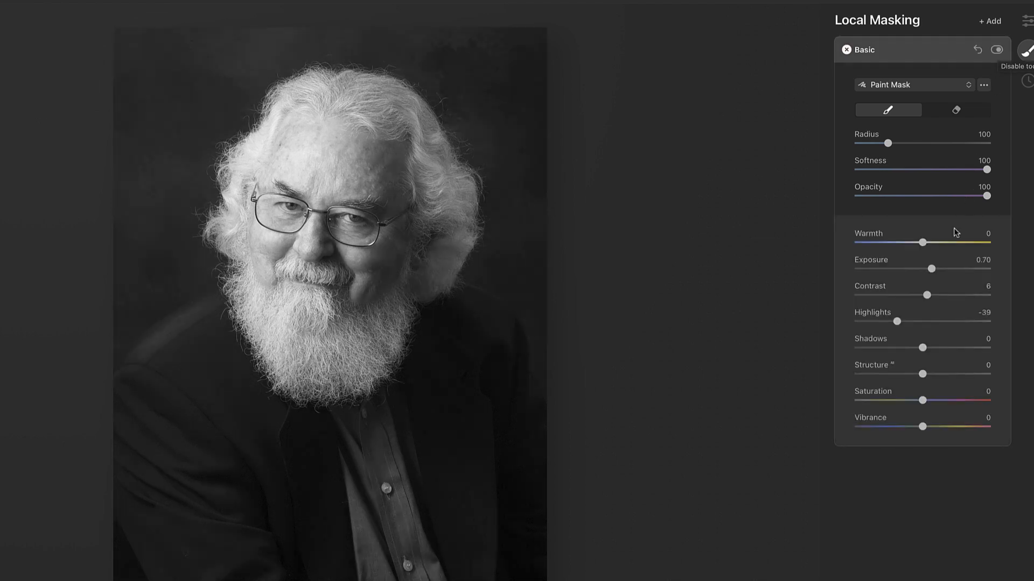
{"action": "left_click_drag", "start_coordinate": [933, 271], "coordinate": [935, 271]}
{"action": "left_click_drag", "start_coordinate": [897, 322], "coordinate": [902, 322]}
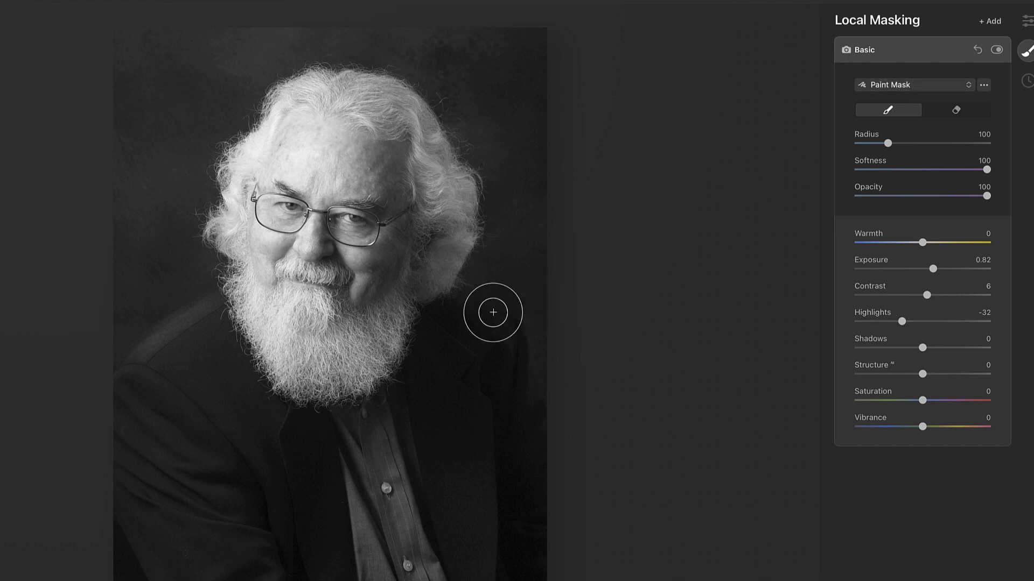
Step: Choose the paint brush for the mask and reduce its Radius to 28 while working around the forehead
{"action": "left_click", "coordinate": [888, 111]}
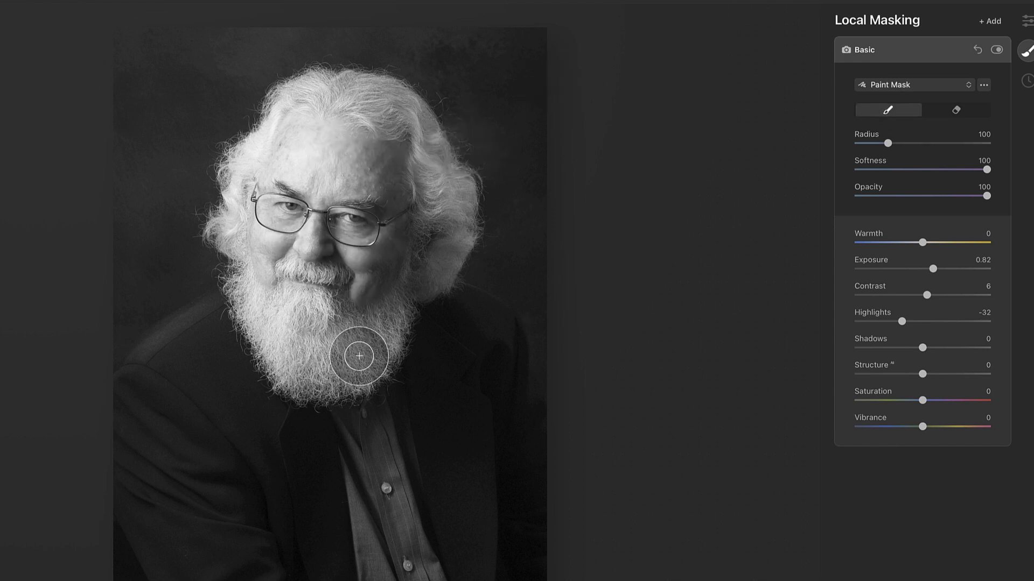
{"action": "key", "text": "bracketleft"}
{"action": "key", "text": "bracketleft"}
{"action": "key", "text": "bracketleft"}
{"action": "key", "text": "bracketleft"}
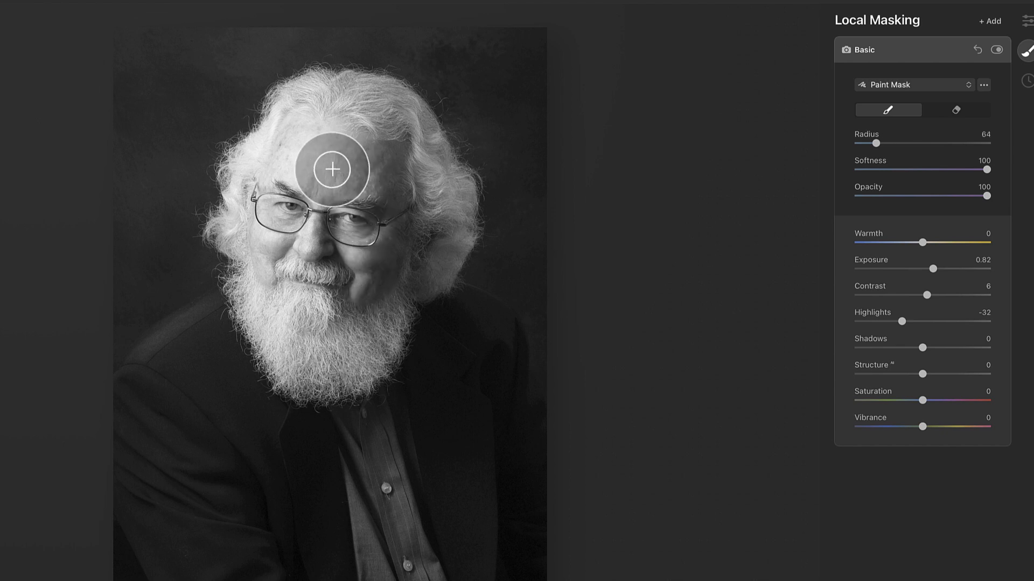
{"action": "key", "text": "bracketleft"}
{"action": "key", "text": "bracketleft"}
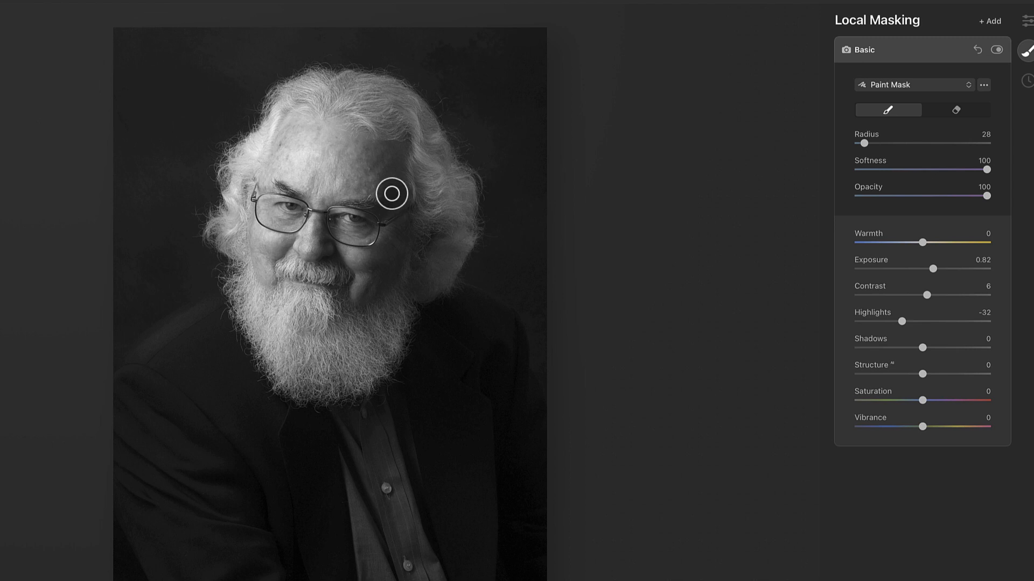
Step: Set the mask brush to Radius 64 and Opacity 16, and paint the brightening over the forehead
{"action": "key", "text": "bracketright"}
{"action": "key", "text": "bracketright"}
{"action": "key", "text": "bracketright"}
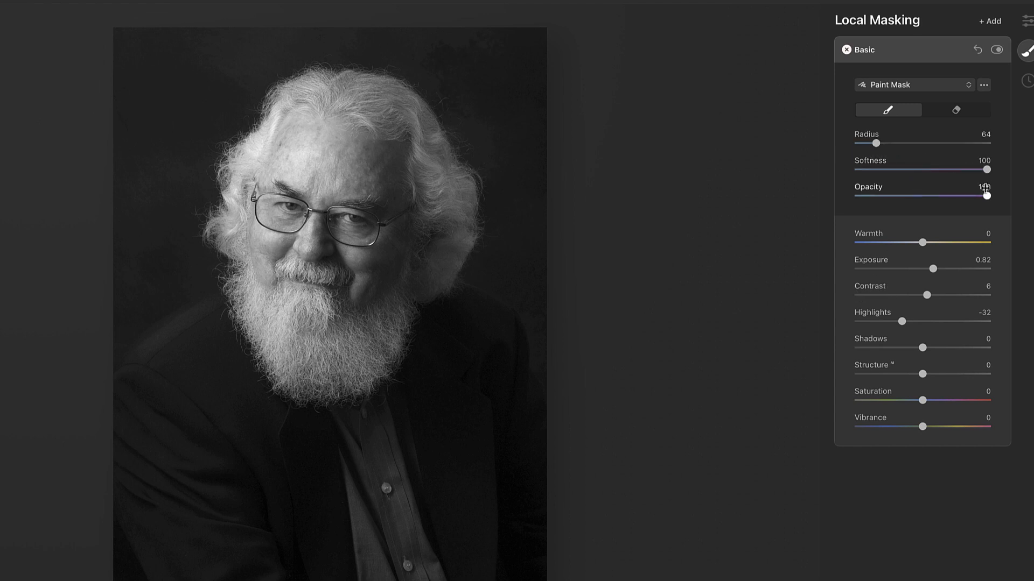
{"action": "left_click_drag", "start_coordinate": [986, 196], "coordinate": [869, 199]}
{"action": "key", "text": "]"}
{"action": "mouse_move", "coordinate": [308, 174]}
{"action": "left_mouse_down"}
{"action": "mouse_move", "coordinate": [376, 183]}
{"action": "mouse_move", "coordinate": [347, 167]}
{"action": "mouse_move", "coordinate": [258, 167]}
{"action": "mouse_move", "coordinate": [337, 149]}
{"action": "mouse_move", "coordinate": [377, 157]}
{"action": "mouse_move", "coordinate": [289, 148]}
{"action": "mouse_move", "coordinate": [292, 173]}
{"action": "mouse_move", "coordinate": [372, 178]}
{"action": "mouse_move", "coordinate": [289, 164]}
{"action": "mouse_move", "coordinate": [256, 199]}
{"action": "mouse_move", "coordinate": [297, 173]}
{"action": "mouse_move", "coordinate": [376, 170]}
{"action": "mouse_move", "coordinate": [367, 178]}
{"action": "mouse_move", "coordinate": [325, 168]}
{"action": "mouse_move", "coordinate": [375, 182]}
{"action": "mouse_move", "coordinate": [290, 167]}
{"action": "mouse_move", "coordinate": [404, 183]}
{"action": "mouse_move", "coordinate": [304, 162]}
{"action": "mouse_move", "coordinate": [353, 186]}
{"action": "mouse_move", "coordinate": [383, 184]}
{"action": "mouse_move", "coordinate": [323, 174]}
{"action": "mouse_move", "coordinate": [381, 183]}
{"action": "mouse_move", "coordinate": [369, 157]}
{"action": "mouse_move", "coordinate": [326, 160]}
{"action": "mouse_move", "coordinate": [369, 183]}
{"action": "mouse_move", "coordinate": [324, 134]}
{"action": "mouse_move", "coordinate": [303, 171]}
{"action": "mouse_move", "coordinate": [343, 200]}
{"action": "mouse_move", "coordinate": [362, 175]}
{"action": "mouse_move", "coordinate": [345, 159]}
{"action": "mouse_move", "coordinate": [368, 154]}
{"action": "left_mouse_up"}
{"action": "key", "text": "["}
{"action": "key", "text": "["}
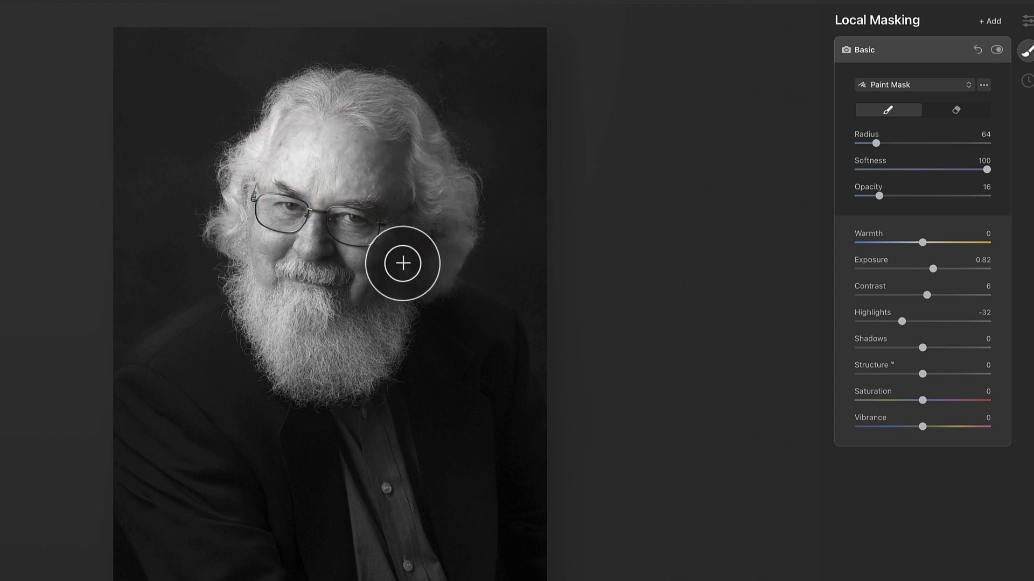
Step: Paint the mask over both cheeks with a smaller brush, reducing the Radius to 34 and finally 10 for finer areas
{"action": "mouse_move", "coordinate": [357, 256]}
{"action": "left_mouse_down"}
{"action": "mouse_move", "coordinate": [359, 271]}
{"action": "mouse_move", "coordinate": [348, 250]}
{"action": "mouse_move", "coordinate": [351, 291]}
{"action": "mouse_move", "coordinate": [347, 254]}
{"action": "mouse_move", "coordinate": [351, 296]}
{"action": "mouse_move", "coordinate": [348, 264]}
{"action": "left_mouse_up"}
{"action": "key", "text": "["}
{"action": "mouse_move", "coordinate": [258, 258]}
{"action": "left_mouse_down"}
{"action": "mouse_move", "coordinate": [273, 237]}
{"action": "mouse_move", "coordinate": [261, 248]}
{"action": "mouse_move", "coordinate": [280, 240]}
{"action": "mouse_move", "coordinate": [263, 259]}
{"action": "mouse_move", "coordinate": [281, 243]}
{"action": "mouse_move", "coordinate": [258, 252]}
{"action": "mouse_move", "coordinate": [302, 202]}
{"action": "left_mouse_up"}
{"action": "key", "text": "["}
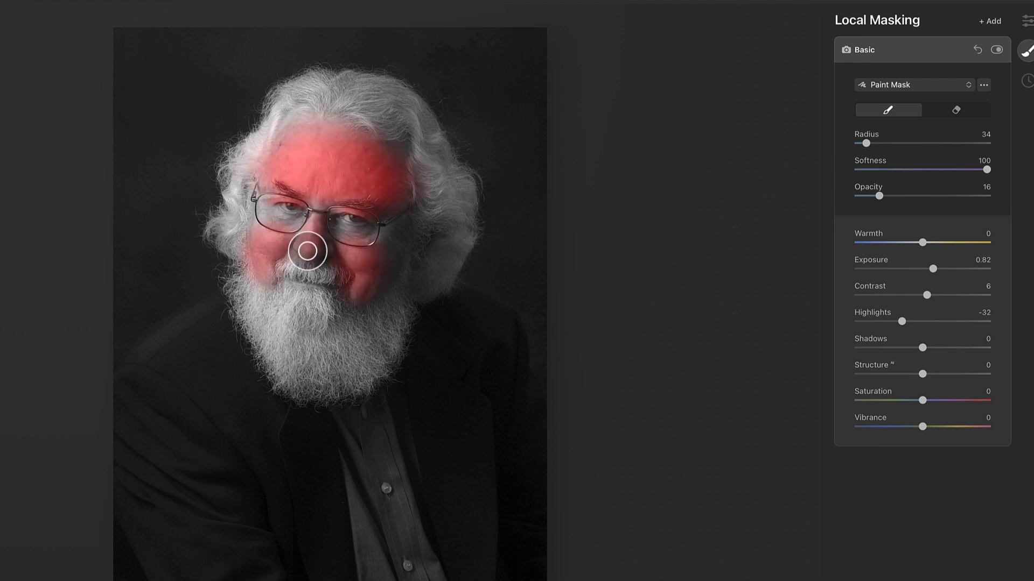
{"action": "key", "text": "bracketleft"}
{"action": "key", "text": "bracketleft"}
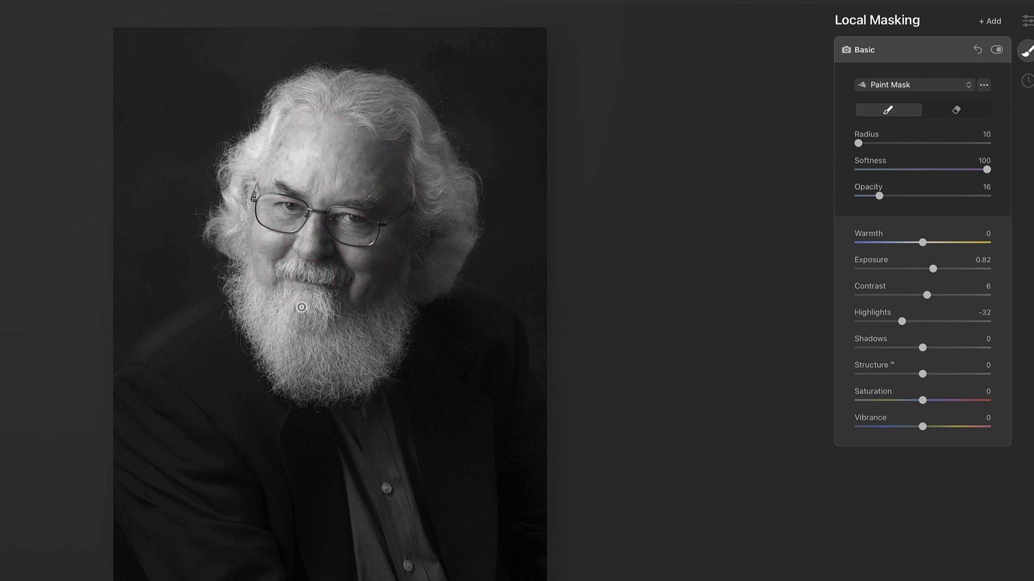
Step: Paint the brightening mask over the moustache, beard and hair, adjusting the brush size between areas
{"action": "mouse_move", "coordinate": [313, 311]}
{"action": "left_mouse_down"}
{"action": "mouse_move", "coordinate": [332, 306]}
{"action": "mouse_move", "coordinate": [291, 310]}
{"action": "left_mouse_up"}
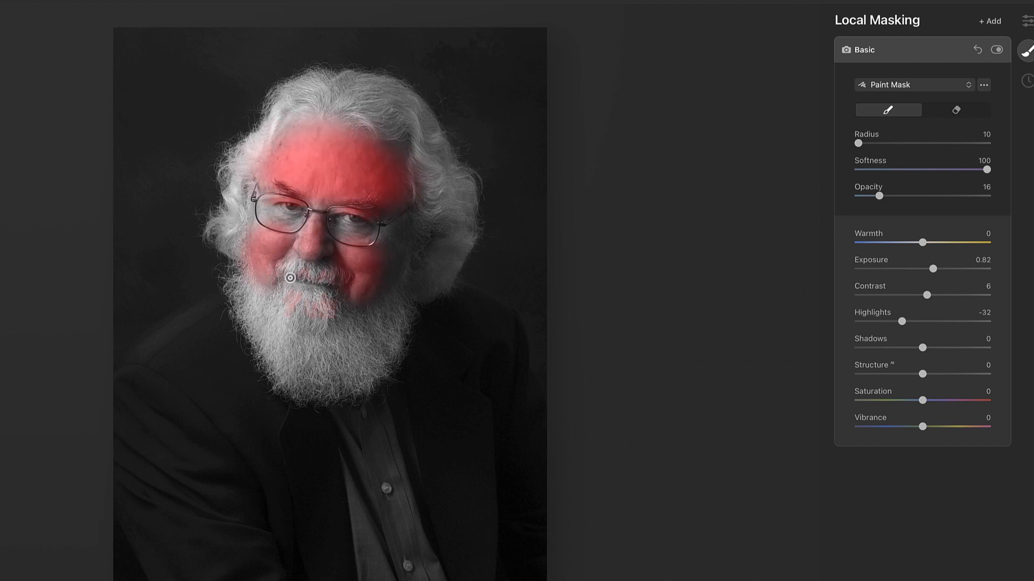
{"action": "left_click_drag", "start_coordinate": [290, 278], "coordinate": [285, 270]}
{"action": "key", "text": "bracketright"}
{"action": "mouse_move", "coordinate": [254, 307]}
{"action": "left_mouse_down"}
{"action": "mouse_move", "coordinate": [280, 349]}
{"action": "mouse_move", "coordinate": [318, 360]}
{"action": "mouse_move", "coordinate": [369, 351]}
{"action": "left_mouse_up"}
{"action": "mouse_move", "coordinate": [418, 283]}
{"action": "left_mouse_down"}
{"action": "mouse_move", "coordinate": [416, 207]}
{"action": "mouse_move", "coordinate": [440, 204]}
{"action": "mouse_move", "coordinate": [426, 154]}
{"action": "mouse_move", "coordinate": [413, 130]}
{"action": "mouse_move", "coordinate": [349, 116]}
{"action": "left_mouse_up"}
{"action": "key", "text": "bracketleft"}
{"action": "left_click_drag", "start_coordinate": [230, 183], "coordinate": [219, 227]}
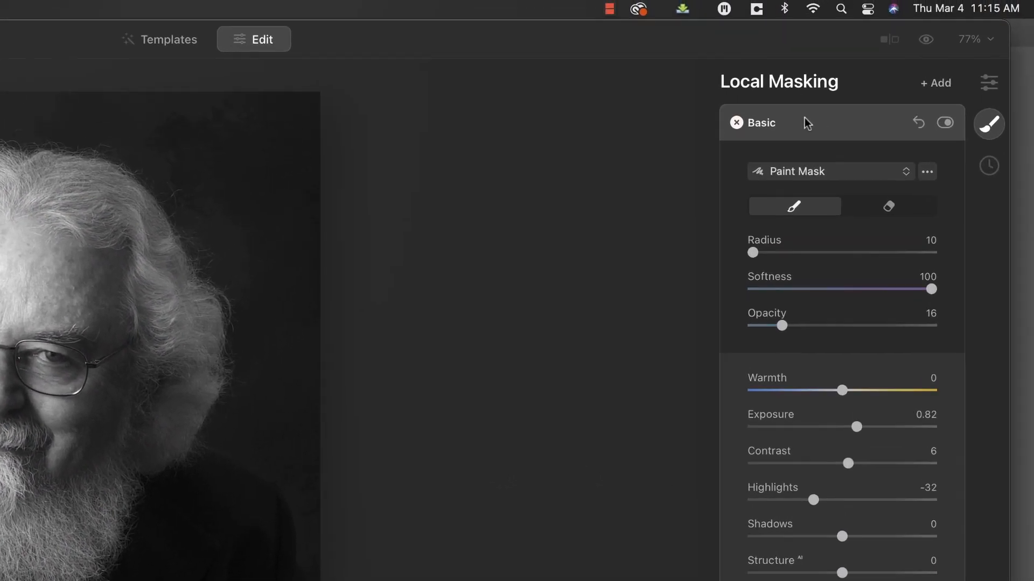
Step: Add a second Basic local adjustment with a paint mask and set its Exposure to -0.99
{"action": "left_click", "coordinate": [891, 50]}
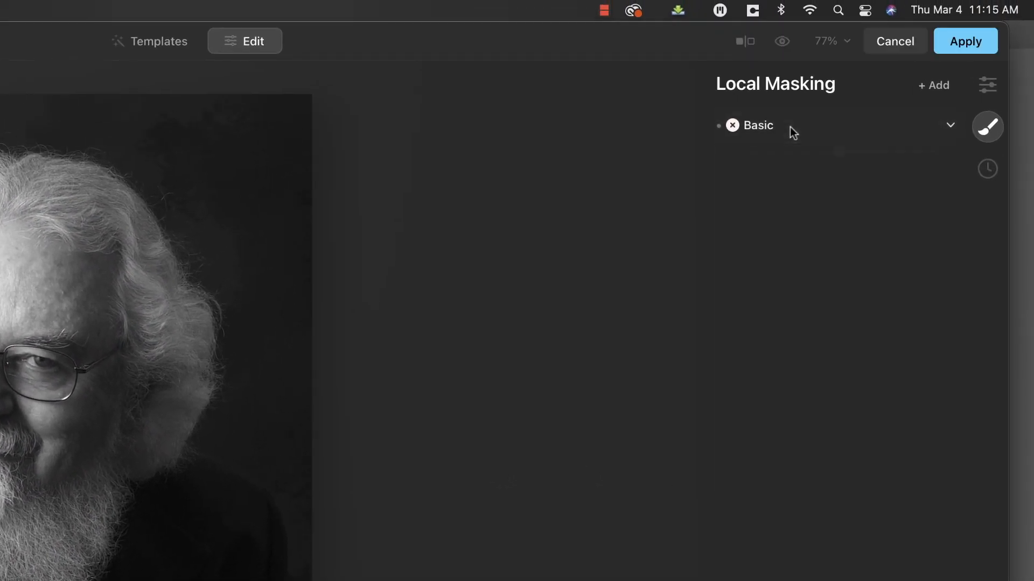
{"action": "left_click", "coordinate": [942, 92]}
{"action": "left_click", "coordinate": [917, 105]}
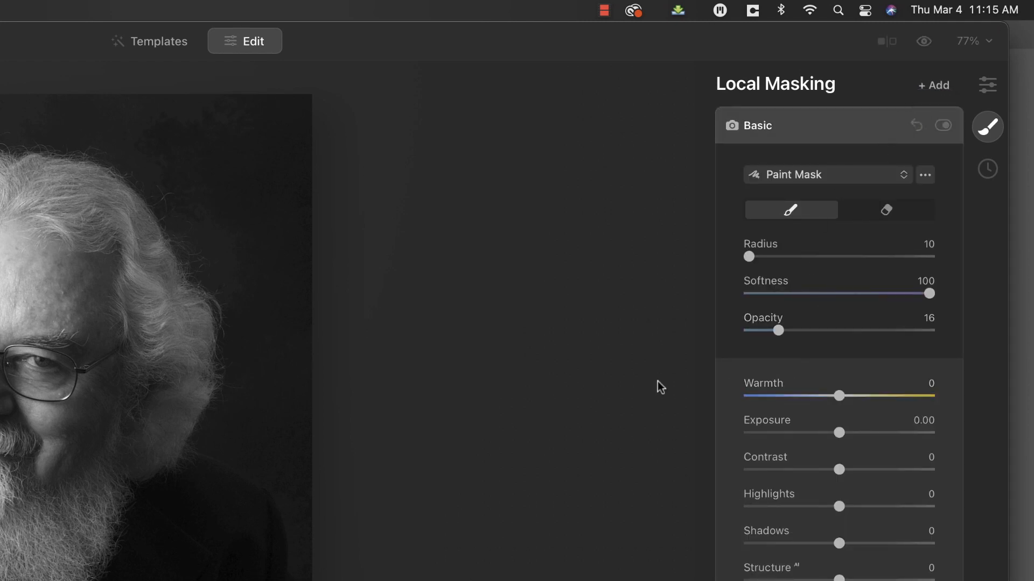
{"action": "left_click_drag", "start_coordinate": [834, 437], "coordinate": [819, 442]}
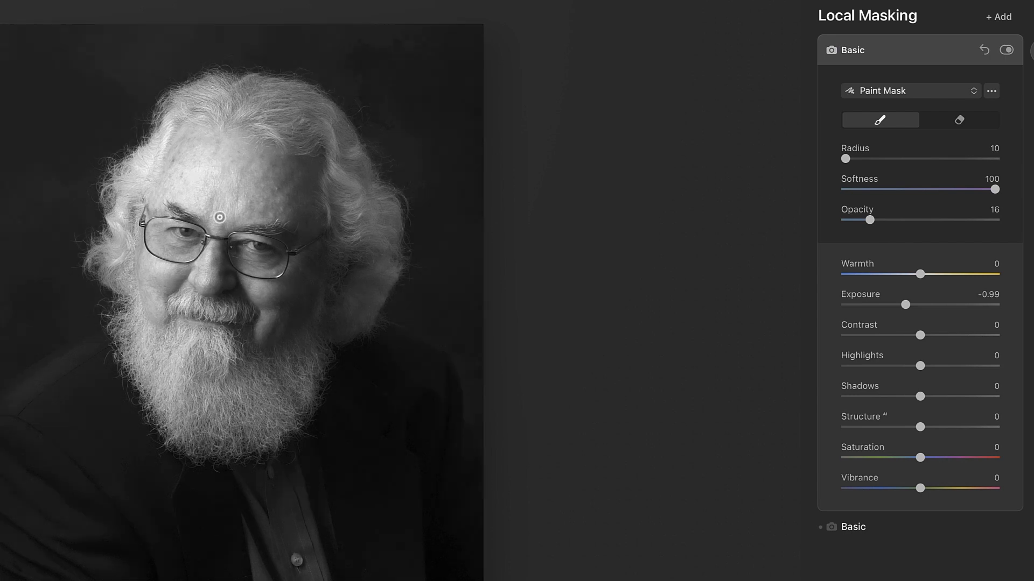
Step: Enlarge the mask brush beyond Radius 58 and paint the darkening along the shadowed side of the face and forehead
{"action": "key", "text": "bracketright"}
{"action": "key", "text": "bracketright"}
{"action": "key", "text": "bracketright"}
{"action": "key", "text": "bracketright"}
{"action": "key", "text": "bracketright"}
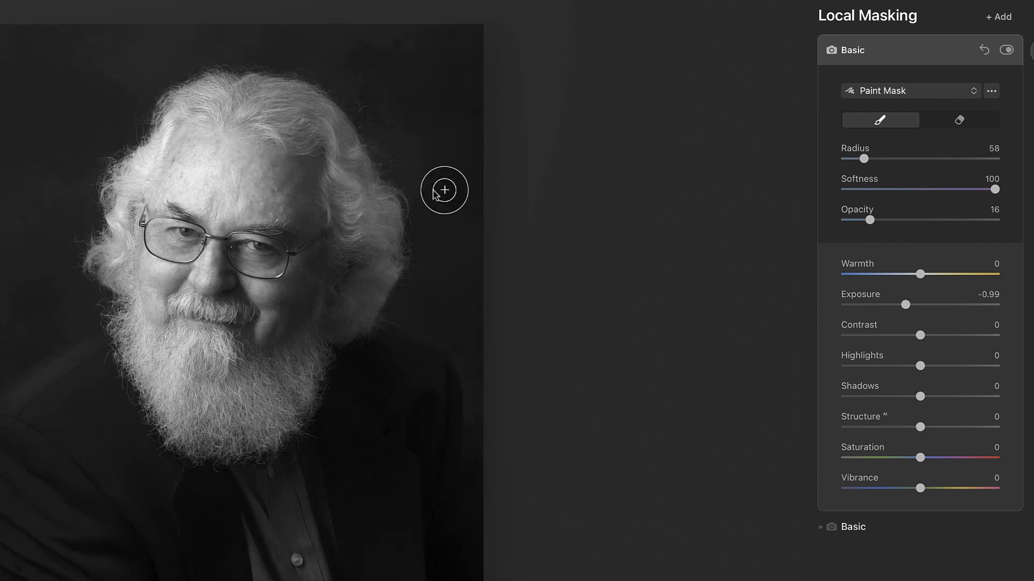
{"action": "key", "text": "bracketright"}
{"action": "mouse_move", "coordinate": [304, 269]}
{"action": "left_mouse_down"}
{"action": "mouse_move", "coordinate": [258, 434]}
{"action": "mouse_move", "coordinate": [300, 370]}
{"action": "mouse_move", "coordinate": [319, 179]}
{"action": "mouse_move", "coordinate": [286, 158]}
{"action": "left_mouse_up"}
Step: Paint the darkening mask over the nose and both eyebrows, shrinking the brush for the finer areas
{"action": "key", "text": "bracketleft"}
{"action": "key", "text": "bracketleft"}
{"action": "key", "text": "bracketleft"}
{"action": "left_click_drag", "start_coordinate": [225, 291], "coordinate": [229, 273]}
{"action": "key", "text": "bracketleft"}
{"action": "key", "text": "bracketleft"}
{"action": "key", "text": "bracketleft"}
{"action": "mouse_move", "coordinate": [253, 232]}
{"action": "left_mouse_down"}
{"action": "mouse_move", "coordinate": [283, 231]}
{"action": "mouse_move", "coordinate": [254, 232]}
{"action": "left_mouse_up"}
{"action": "mouse_move", "coordinate": [190, 219]}
{"action": "left_mouse_down"}
{"action": "mouse_move", "coordinate": [161, 206]}
{"action": "mouse_move", "coordinate": [182, 212]}
{"action": "left_mouse_up"}
{"action": "left_click_drag", "start_coordinate": [273, 226], "coordinate": [273, 223]}
Step: Burn down the jacket and shirt, enlarging the mask brush up to Radius 130
{"action": "key", "text": "bracketright"}
{"action": "key", "text": "bracketright"}
{"action": "key", "text": "bracketright"}
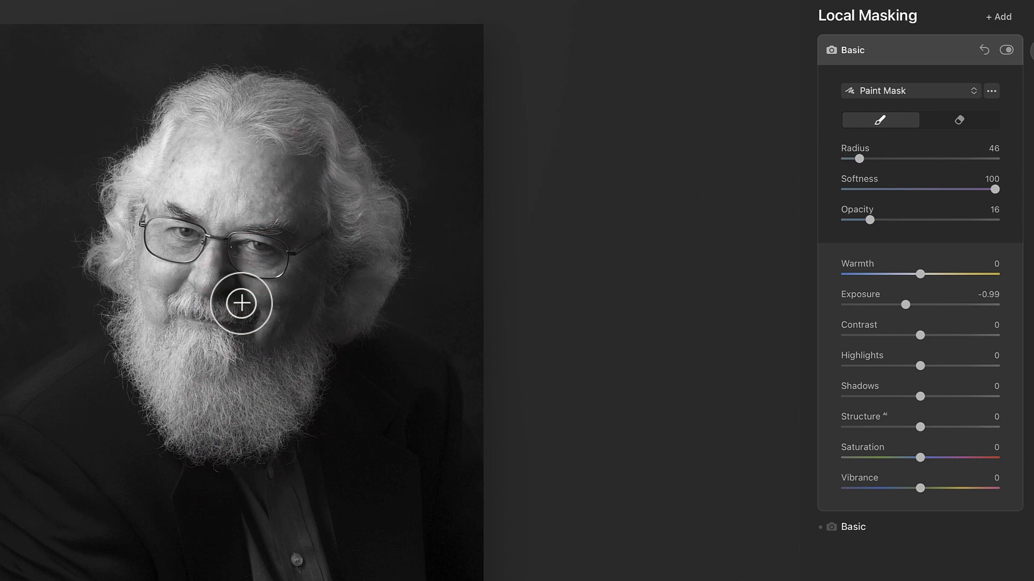
{"action": "mouse_move", "coordinate": [41, 501]}
{"action": "left_mouse_down"}
{"action": "mouse_move", "coordinate": [16, 452]}
{"action": "mouse_move", "coordinate": [47, 580]}
{"action": "left_mouse_up"}
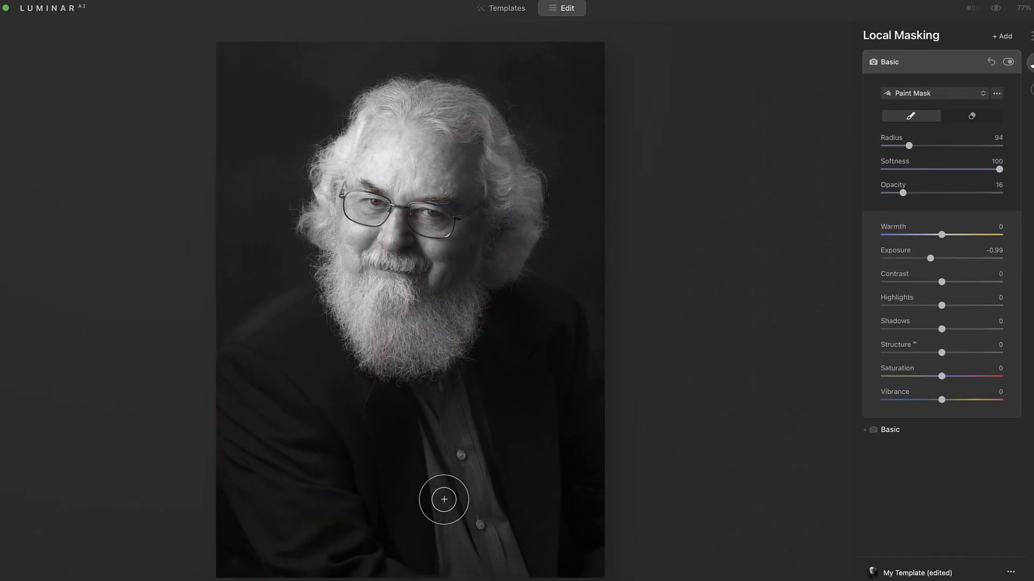
{"action": "key", "text": "bracketright"}
{"action": "key", "text": "bracketright"}
{"action": "mouse_move", "coordinate": [455, 469]}
{"action": "left_mouse_down"}
{"action": "mouse_move", "coordinate": [455, 508]}
{"action": "mouse_move", "coordinate": [506, 554]}
{"action": "mouse_move", "coordinate": [508, 429]}
{"action": "left_mouse_up"}
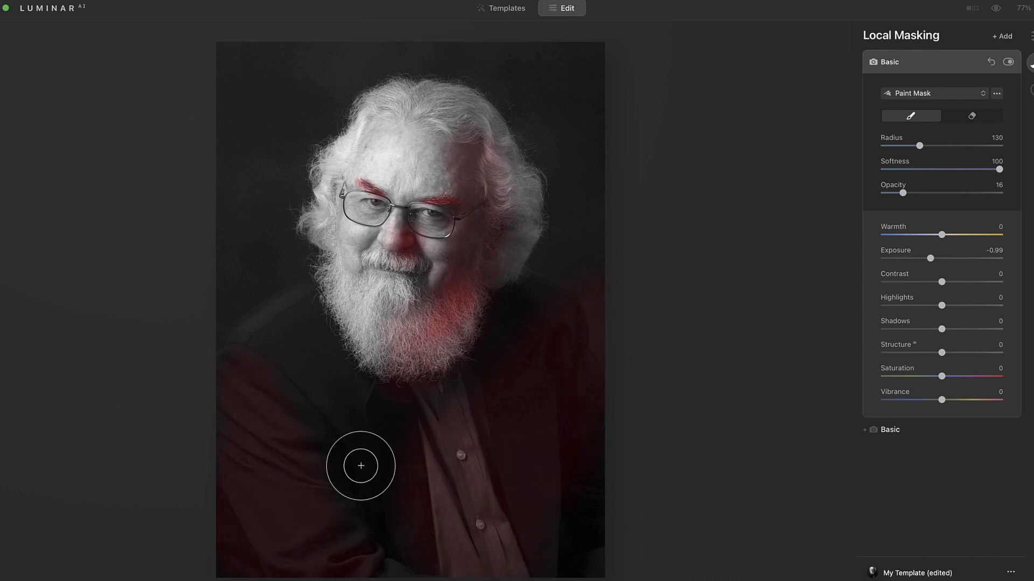
Step: Reduce the mask brush to Radius 82 and darken the outer beard and the edges of the hair
{"action": "key", "text": "bracketleft"}
{"action": "key", "text": "bracketleft"}
{"action": "key", "text": "bracketleft"}
{"action": "mouse_move", "coordinate": [321, 296]}
{"action": "left_mouse_down"}
{"action": "mouse_move", "coordinate": [324, 323]}
{"action": "mouse_move", "coordinate": [315, 307]}
{"action": "mouse_move", "coordinate": [388, 370]}
{"action": "left_mouse_up"}
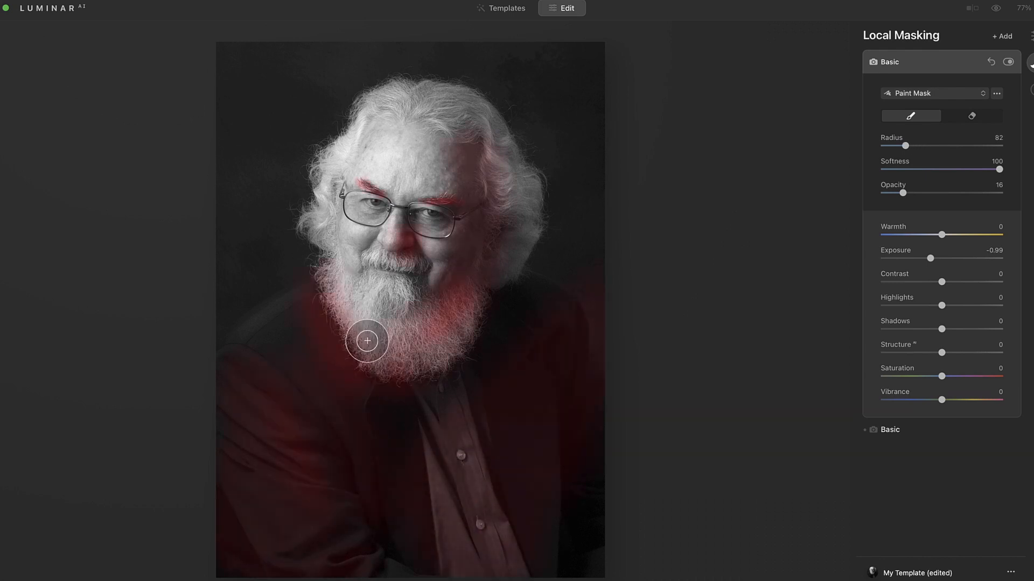
{"action": "mouse_move", "coordinate": [512, 138]}
{"action": "left_mouse_down"}
{"action": "mouse_move", "coordinate": [484, 92]}
{"action": "mouse_move", "coordinate": [330, 138]}
{"action": "left_mouse_up"}
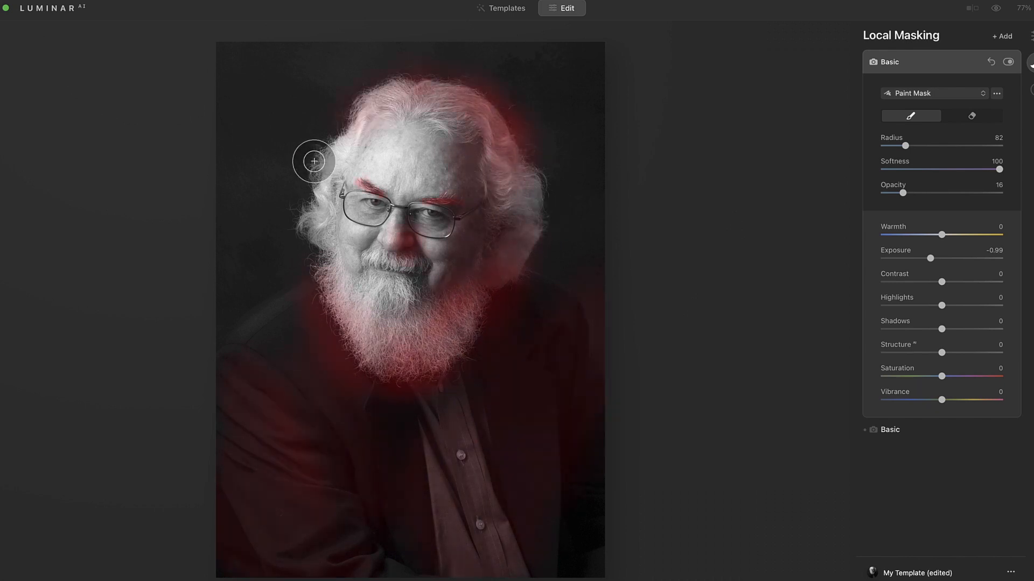
Step: Reduce the mask brush to Radius 58 and paint the darkening along the sides of both cheeks
{"action": "key", "text": "bracketleft"}
{"action": "key", "text": "bracketleft"}
{"action": "left_click_drag", "start_coordinate": [369, 233], "coordinate": [357, 256]}
{"action": "left_click_drag", "start_coordinate": [459, 249], "coordinate": [445, 302]}
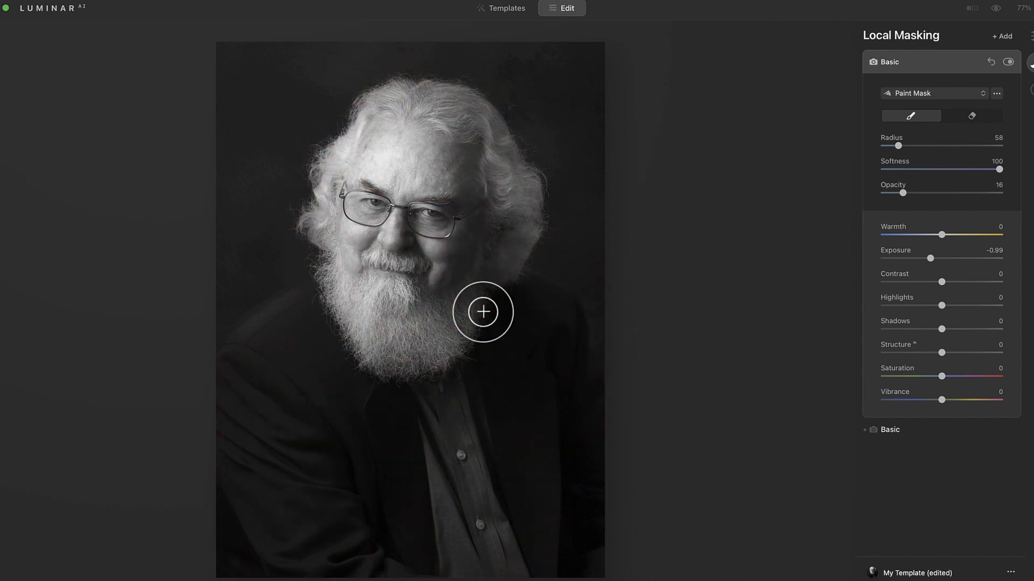
Step: Compare the portrait before and after the edits and review the settings of the darkening Basic adjustment
{"action": "left_click", "coordinate": [903, 64]}
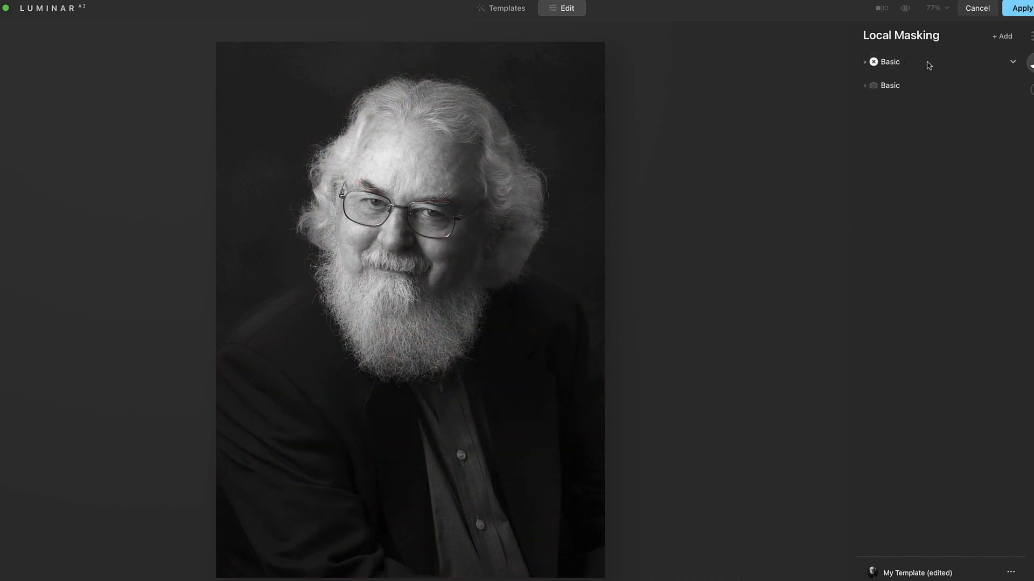
{"action": "left_click", "coordinate": [907, 9]}
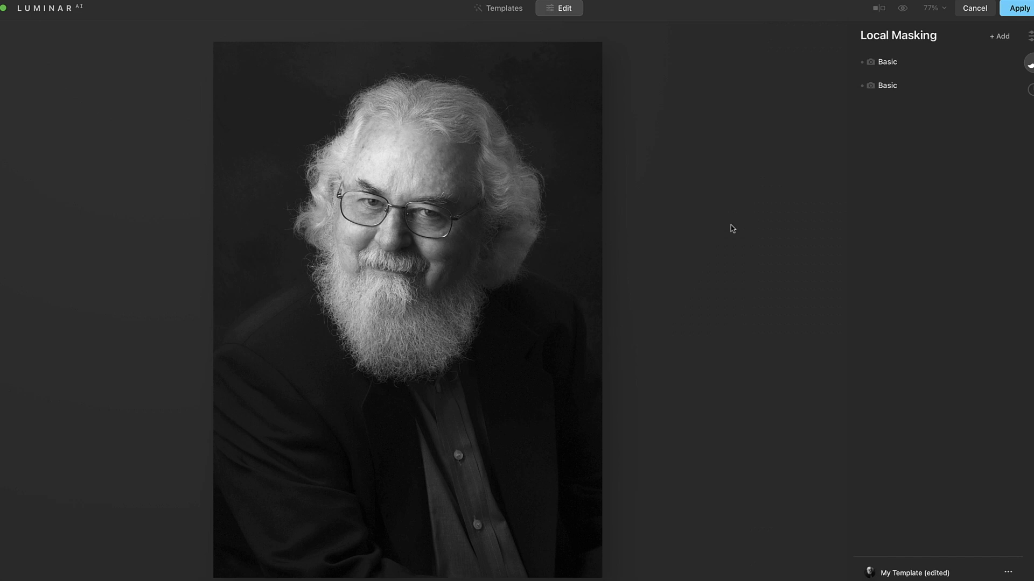
{"action": "left_click", "coordinate": [889, 63]}
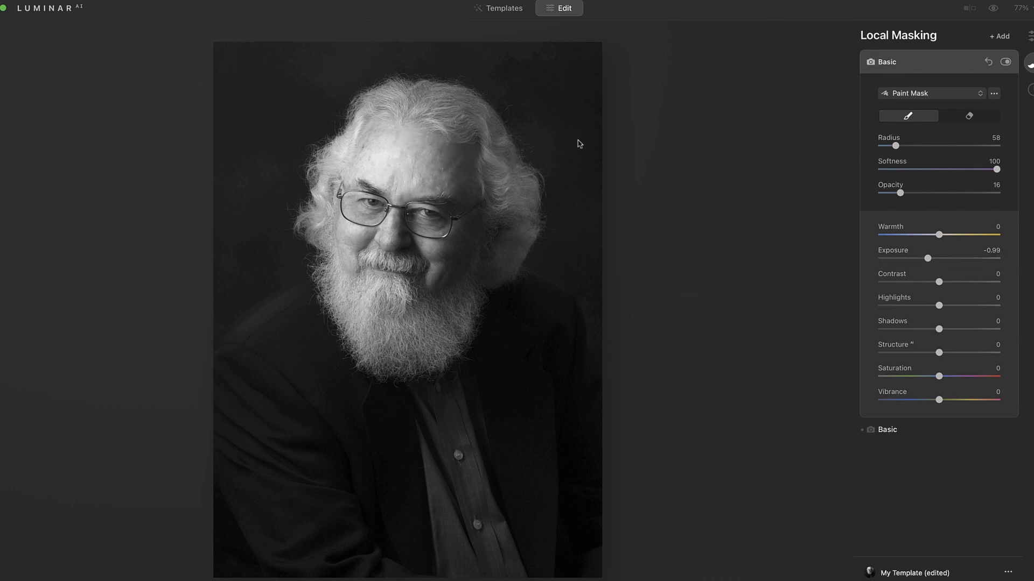
{"action": "left_click", "coordinate": [925, 65]}
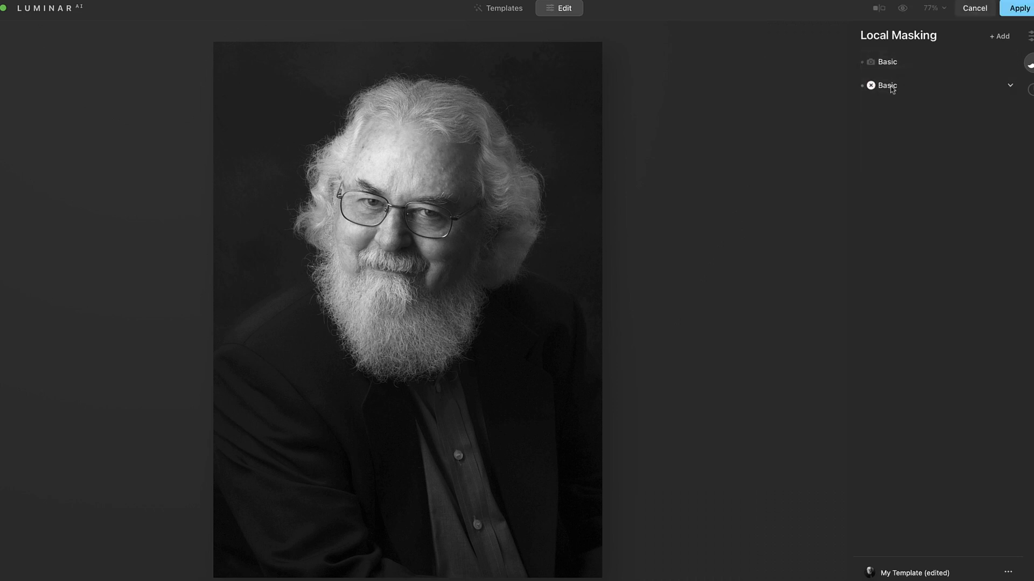
Step: Reopen the brightening Basic adjustment, enlarge its mask brush and paint more brightness over the forehead
{"action": "left_click", "coordinate": [893, 86]}
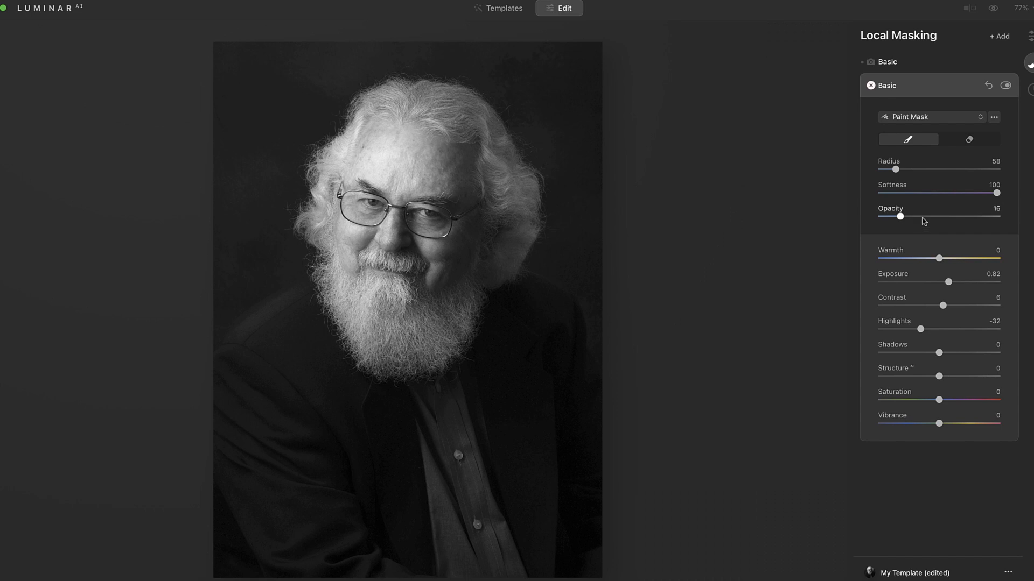
{"action": "left_click", "coordinate": [902, 170]}
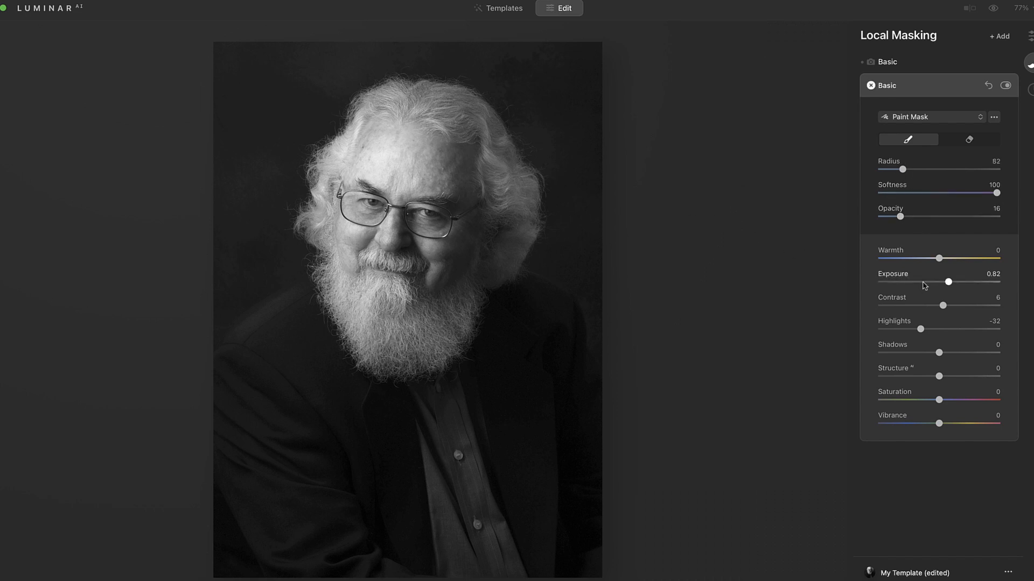
{"action": "key", "text": "]"}
{"action": "mouse_move", "coordinate": [381, 161]}
{"action": "left_mouse_down"}
{"action": "mouse_move", "coordinate": [438, 166]}
{"action": "mouse_move", "coordinate": [422, 166]}
{"action": "left_mouse_up"}
Step: Brighten the nose, moustache and upper beard with progressively smaller brushes, ending at Radius 46
{"action": "key", "text": "["}
{"action": "key", "text": "["}
{"action": "left_click_drag", "start_coordinate": [393, 228], "coordinate": [380, 263]}
{"action": "key", "text": "["}
{"action": "mouse_move", "coordinate": [366, 315]}
{"action": "left_mouse_down"}
{"action": "mouse_move", "coordinate": [382, 286]}
{"action": "mouse_move", "coordinate": [376, 280]}
{"action": "left_mouse_up"}
{"action": "key", "text": "["}
{"action": "mouse_move", "coordinate": [371, 256]}
{"action": "left_mouse_down"}
{"action": "mouse_move", "coordinate": [357, 234]}
{"action": "mouse_move", "coordinate": [370, 263]}
{"action": "left_mouse_up"}
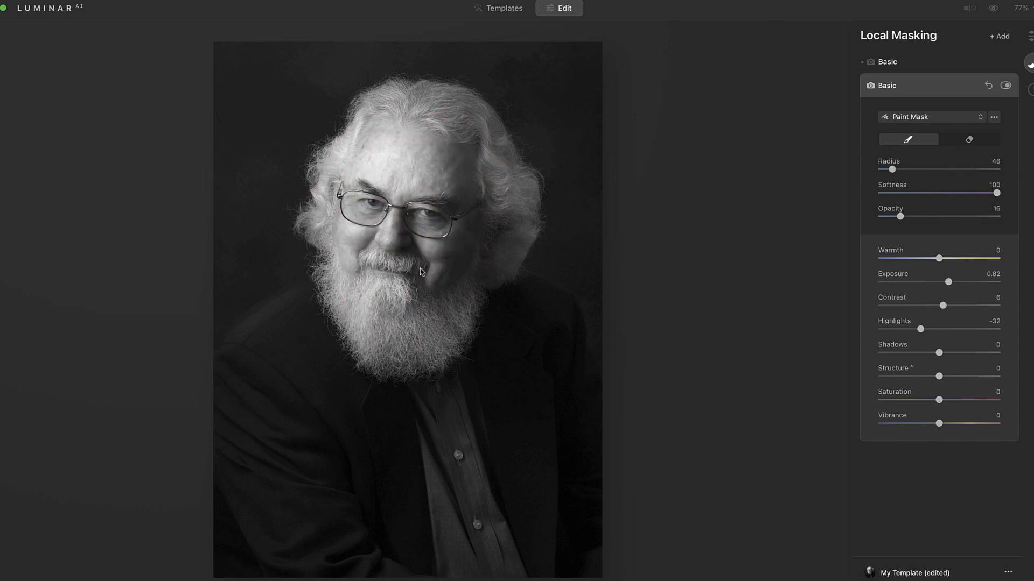
Step: Apply the local masking edits, return to Photoshop and hide the Background copy layer to compare with the original
{"action": "left_click", "coordinate": [887, 88]}
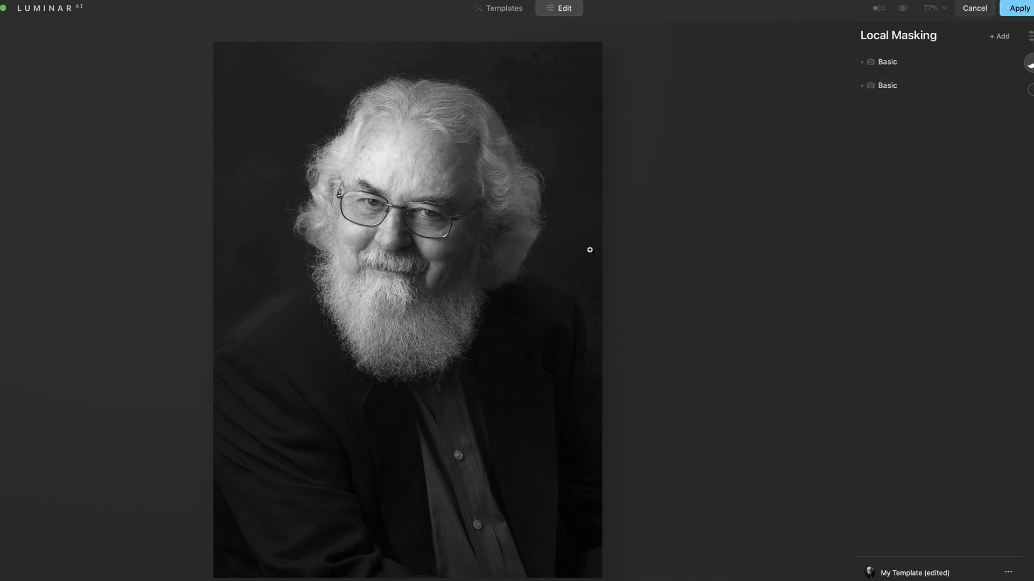
{"action": "left_click", "coordinate": [1009, 10]}
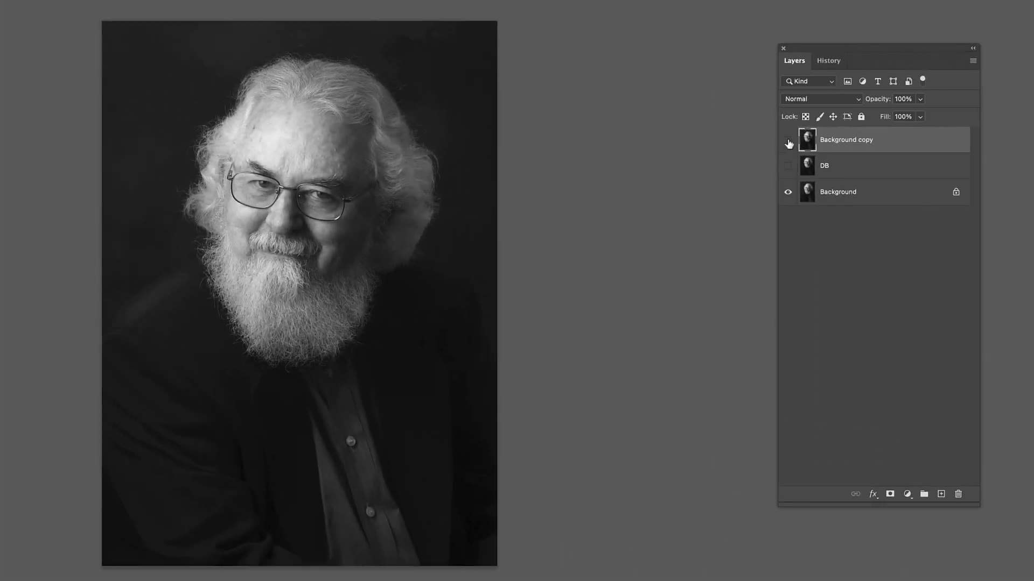
{"action": "left_click", "coordinate": [788, 142]}
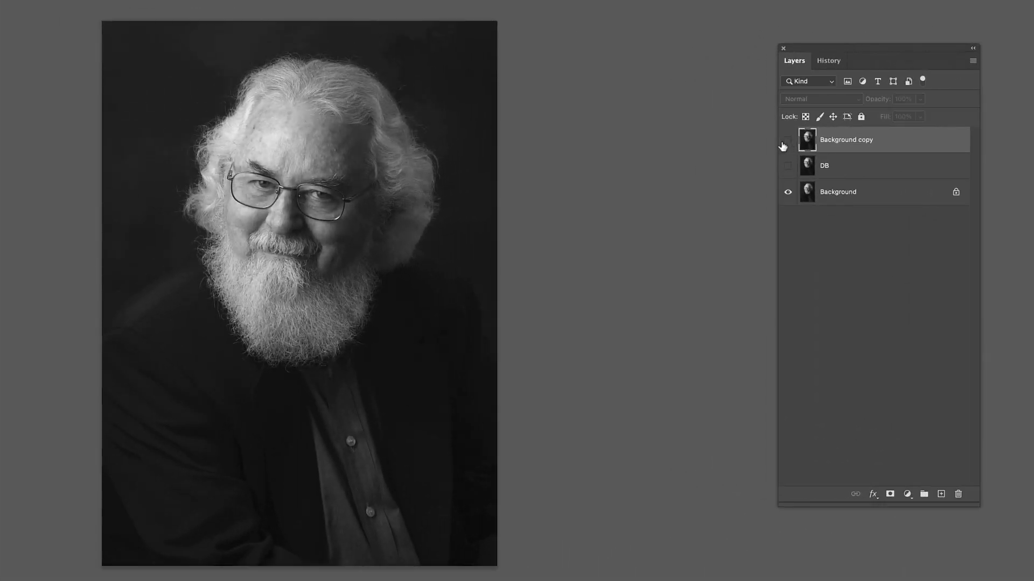